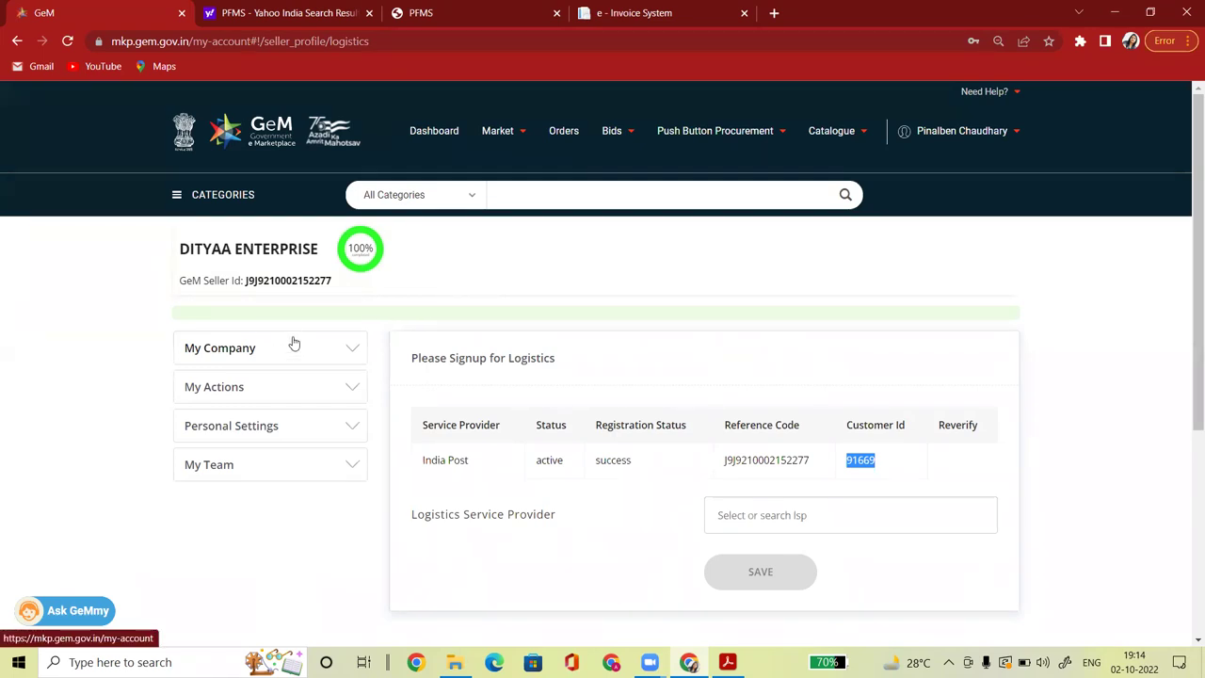
From the seller Dashboard menu, go to Manage Caution Money Account.
click(430, 142)
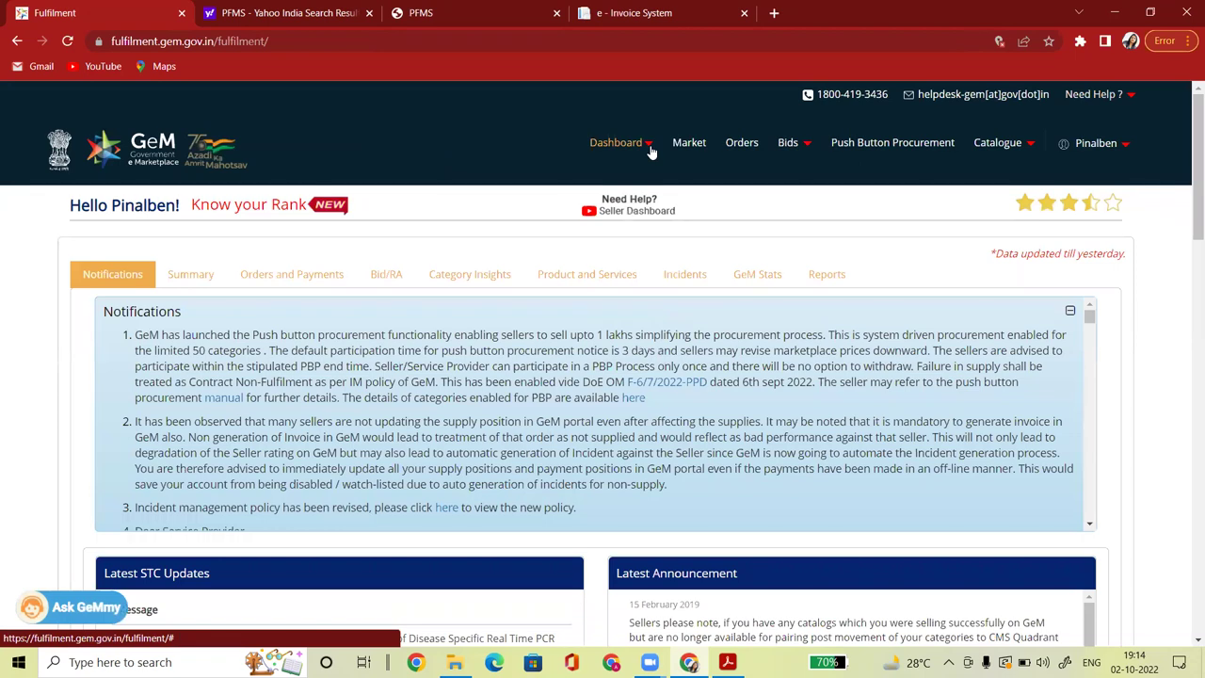
click(649, 150)
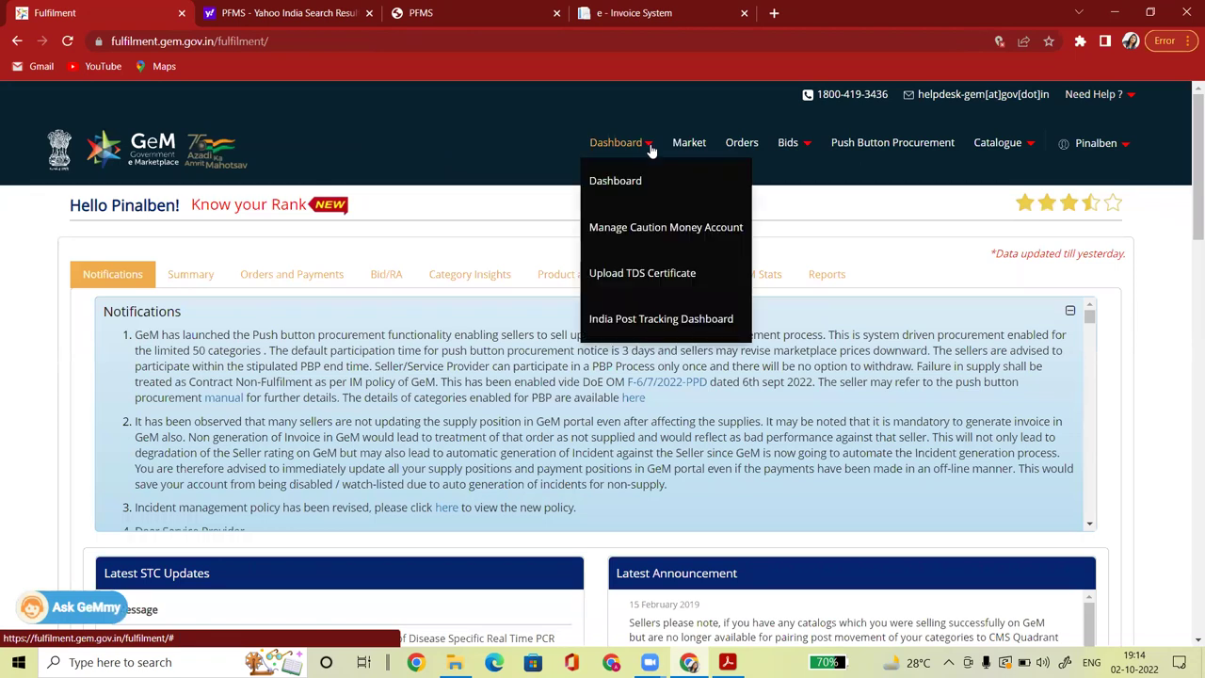
click(665, 230)
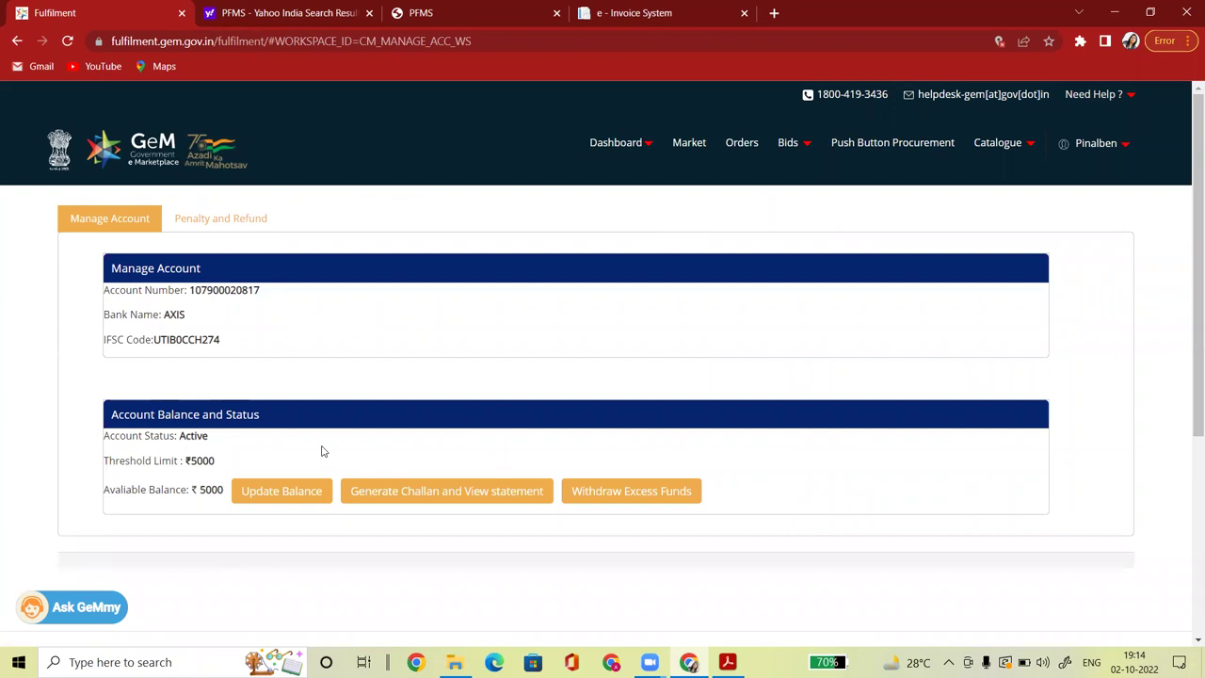
drag(165, 318, 210, 320)
click(206, 326)
drag(164, 317, 219, 321)
drag(192, 322, 162, 317)
click(192, 290)
Review the AXIS account number, ₹5000 threshold and balance, then Generate Challan and View statement.
drag(191, 290, 279, 295)
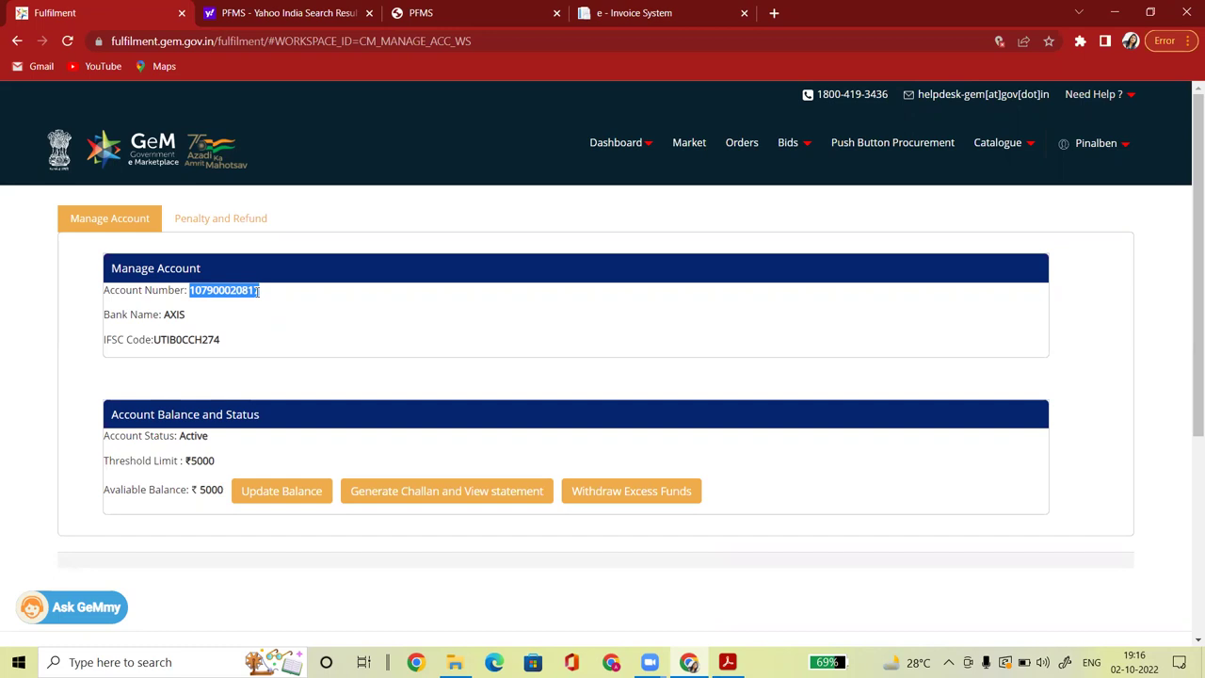
drag(162, 317, 205, 312)
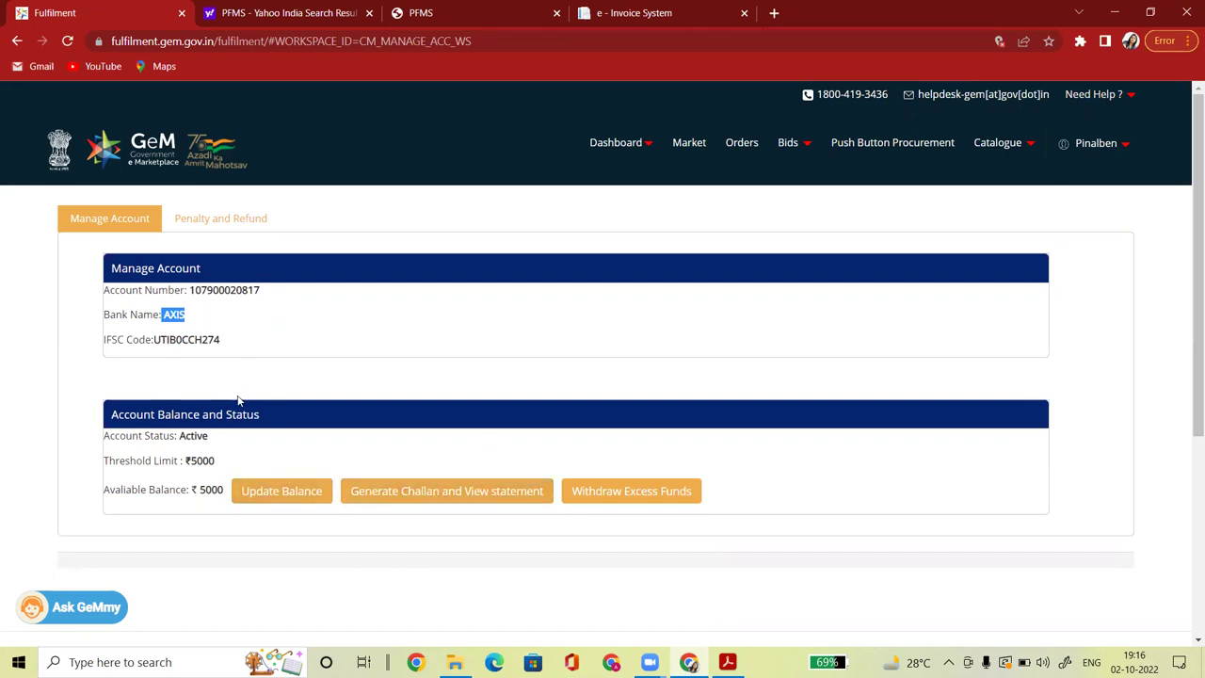
drag(109, 460, 189, 456)
drag(110, 488, 224, 489)
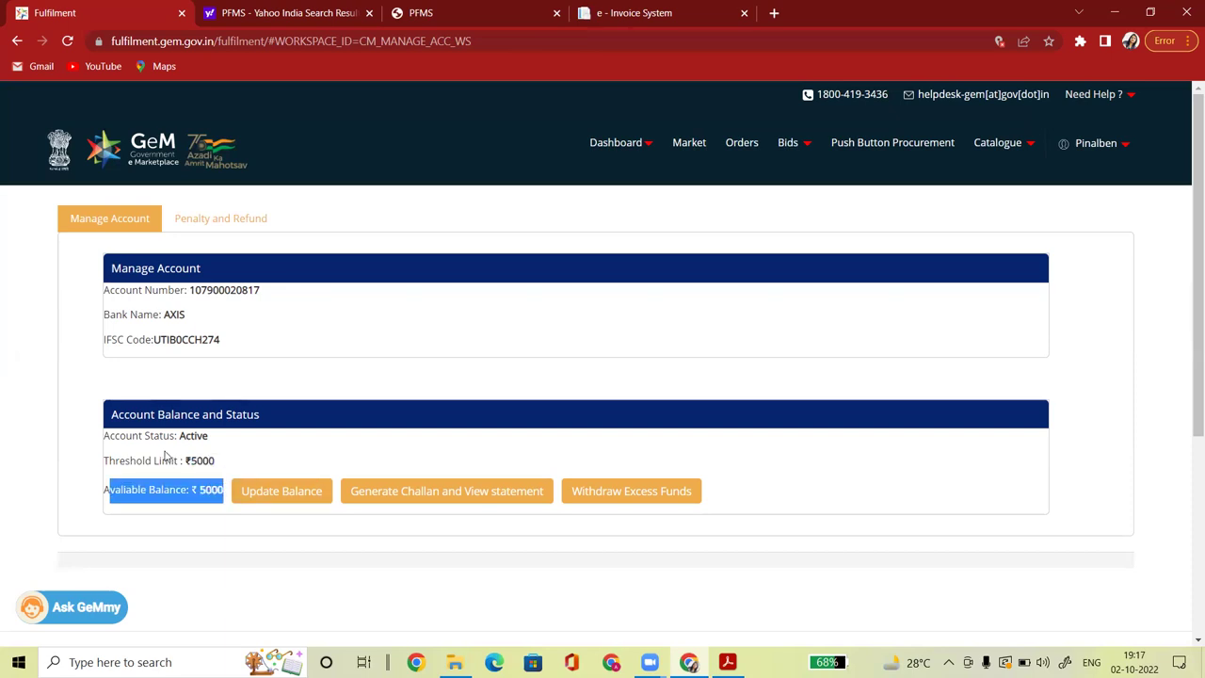
drag(162, 461, 218, 460)
drag(121, 490, 225, 490)
click(414, 493)
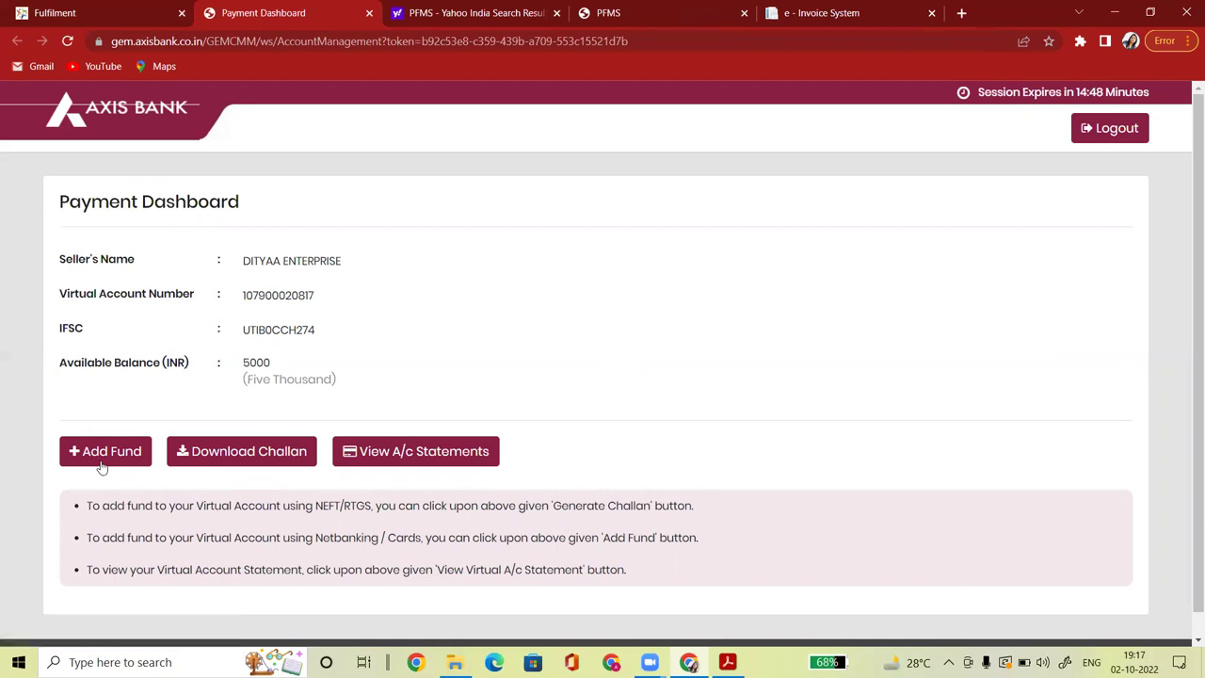
Add a fund of 5000 INR to the virtual account and submit it.
click(103, 461)
click(337, 337)
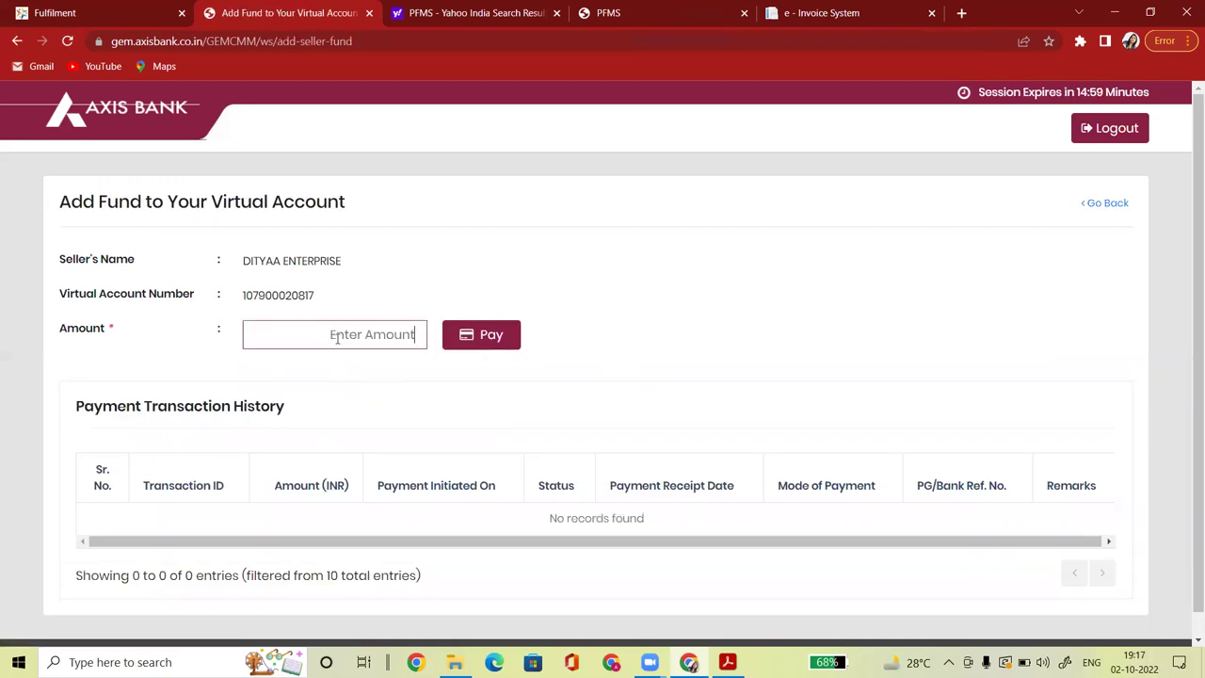
text(5)
text(000)
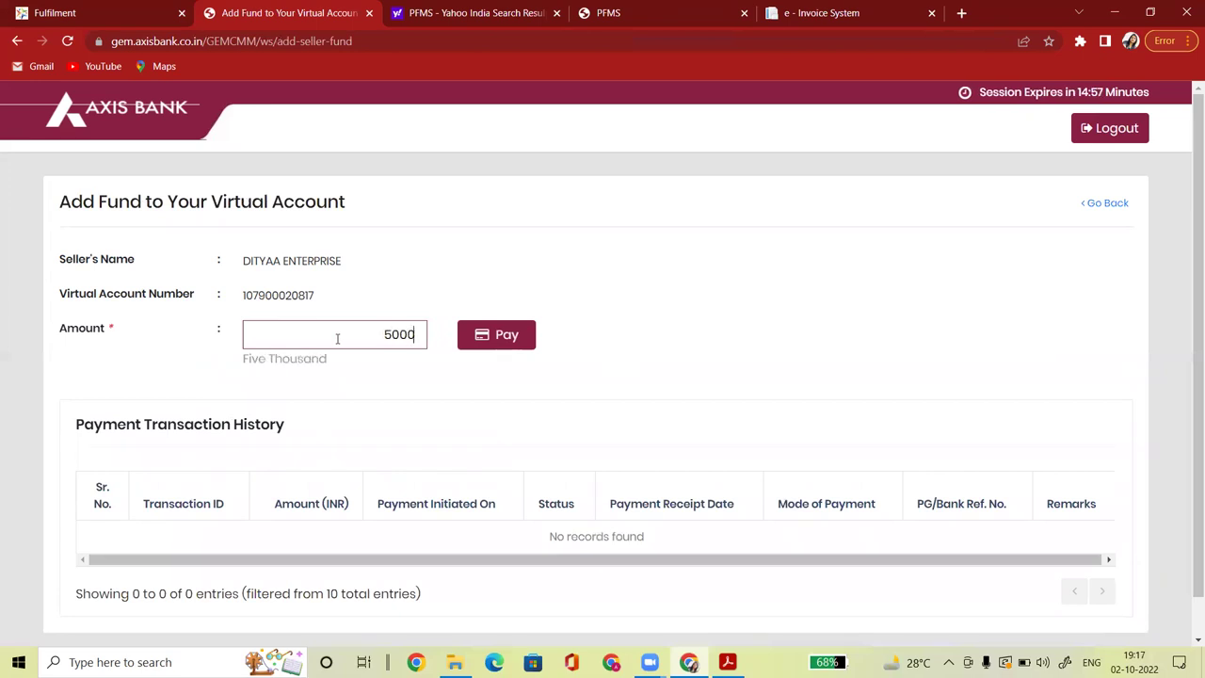
click(496, 341)
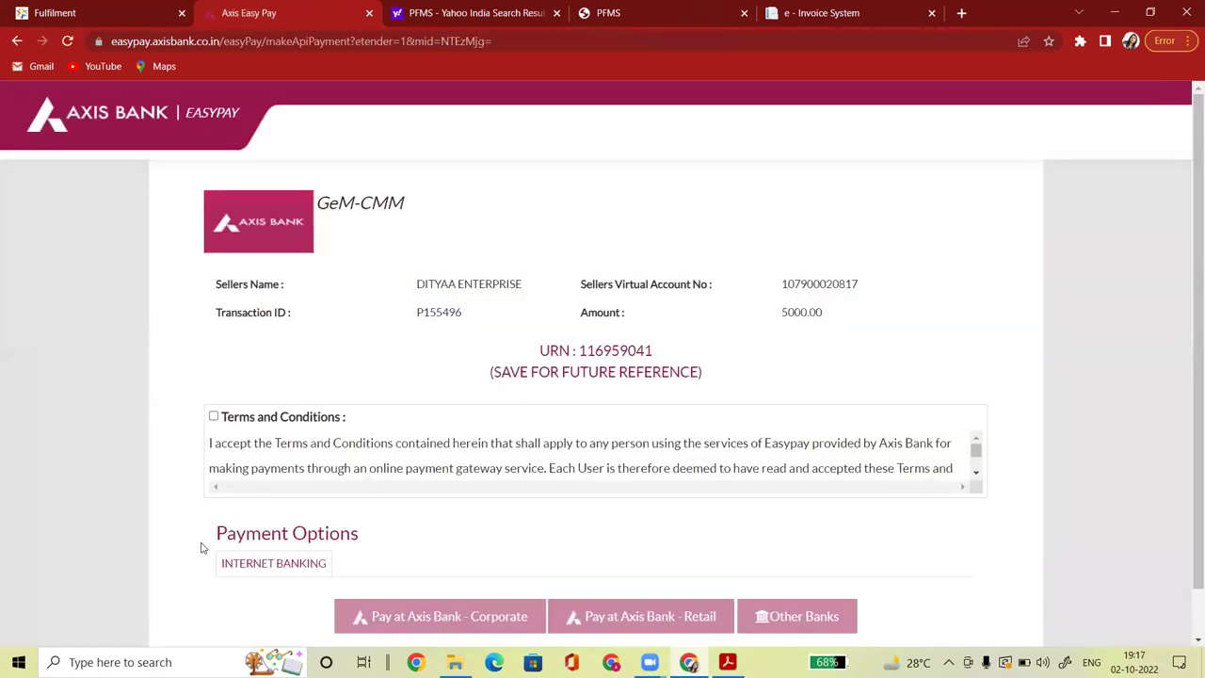
Accept the Terms and Conditions and choose paying through Other Banks.
click(214, 416)
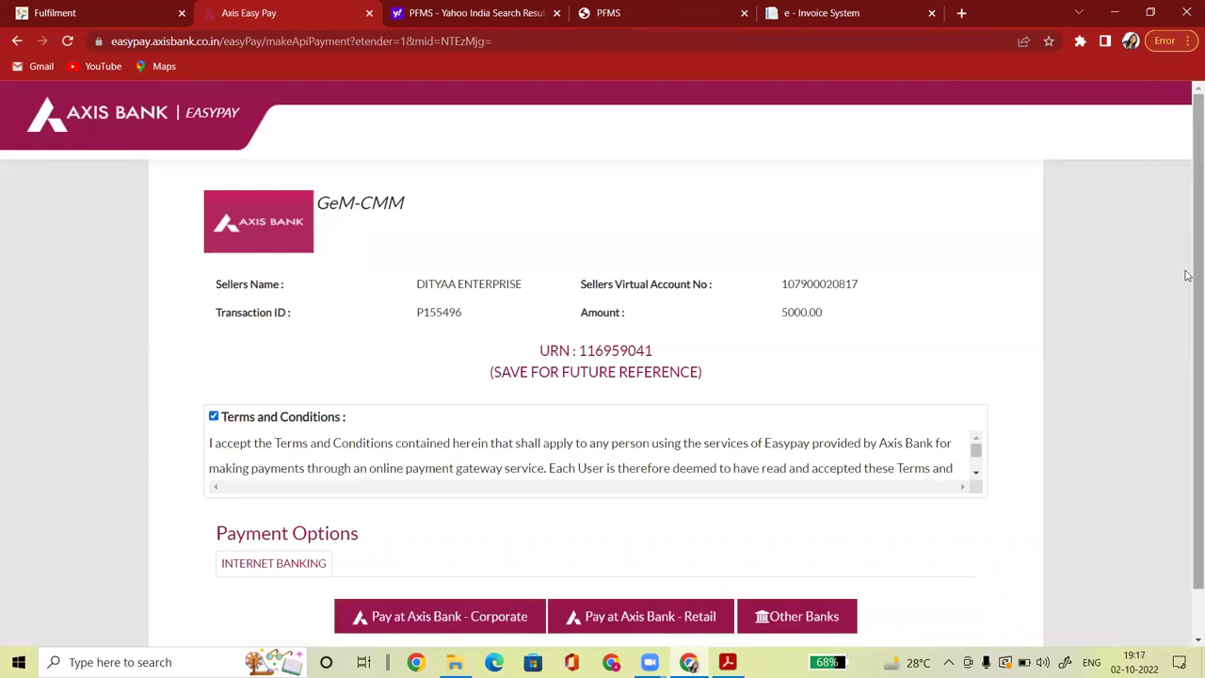
scroll(1189, 277, down, 1)
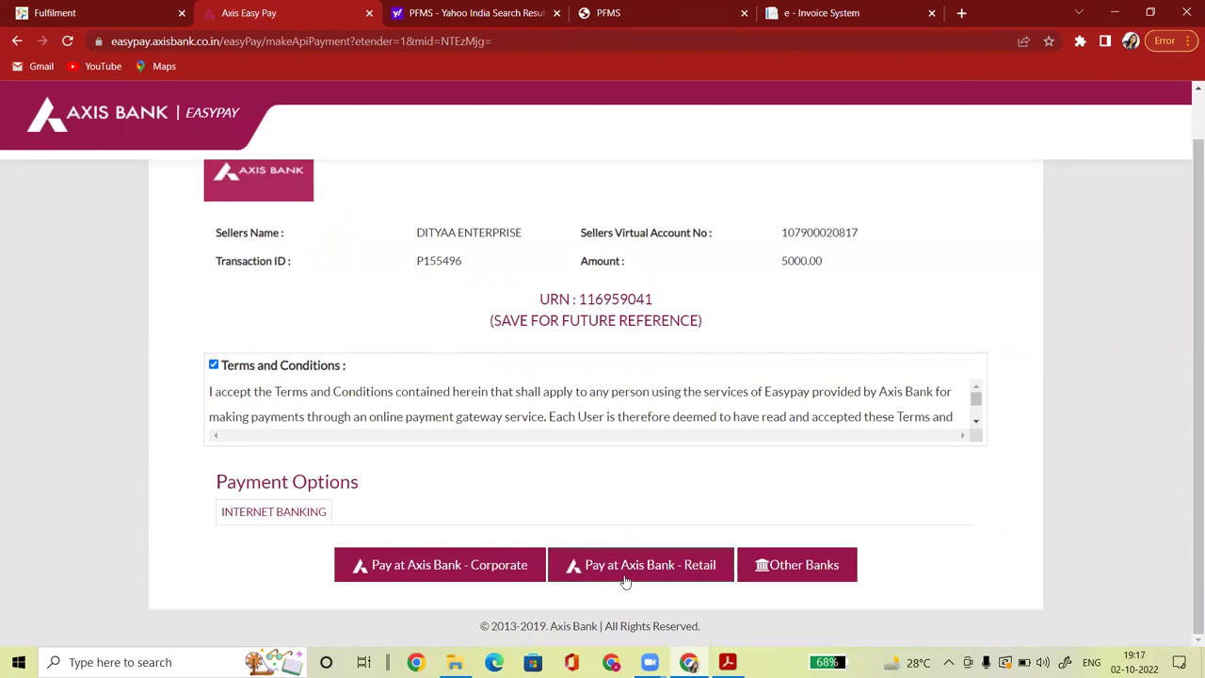
click(793, 571)
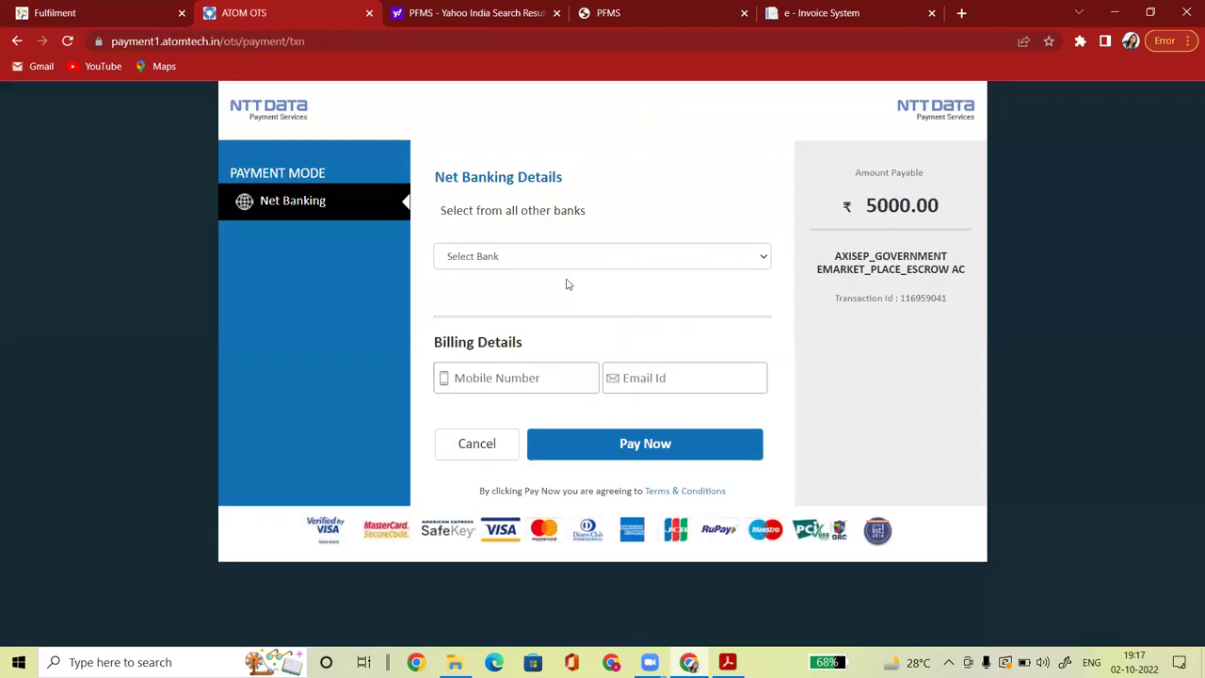
Select Indian Overseas Bank for net banking in the NTT Data gateway.
click(560, 253)
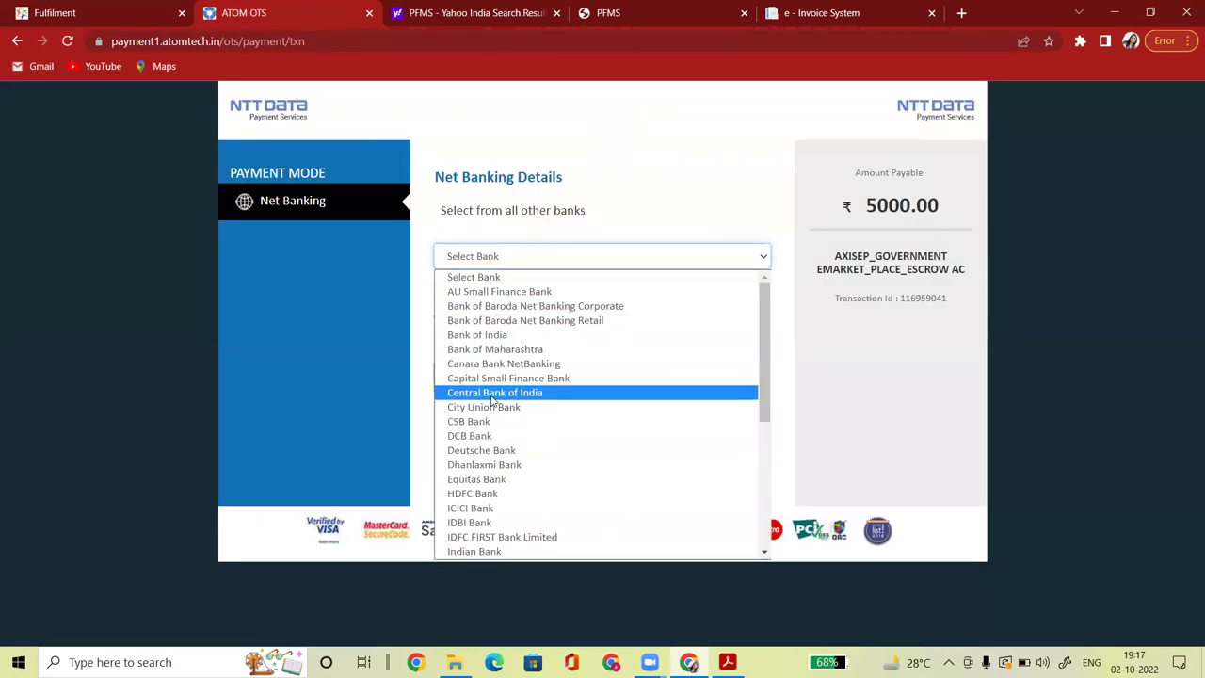
drag(760, 323, 781, 423)
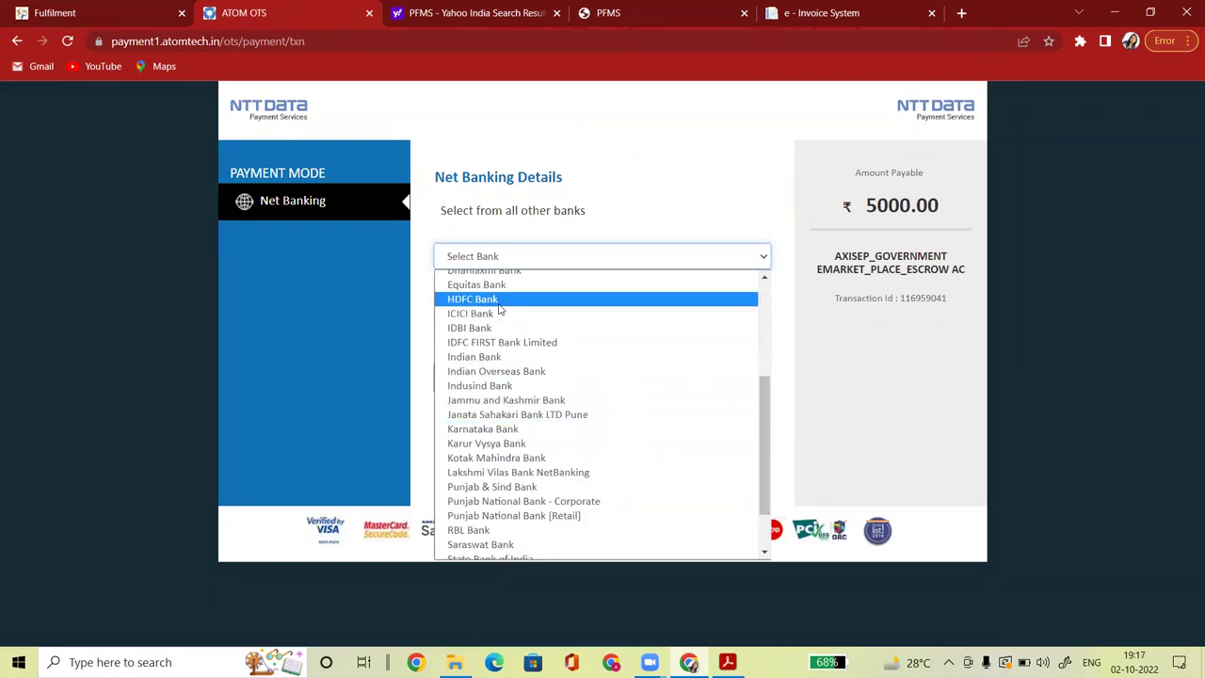
drag(765, 443, 781, 542)
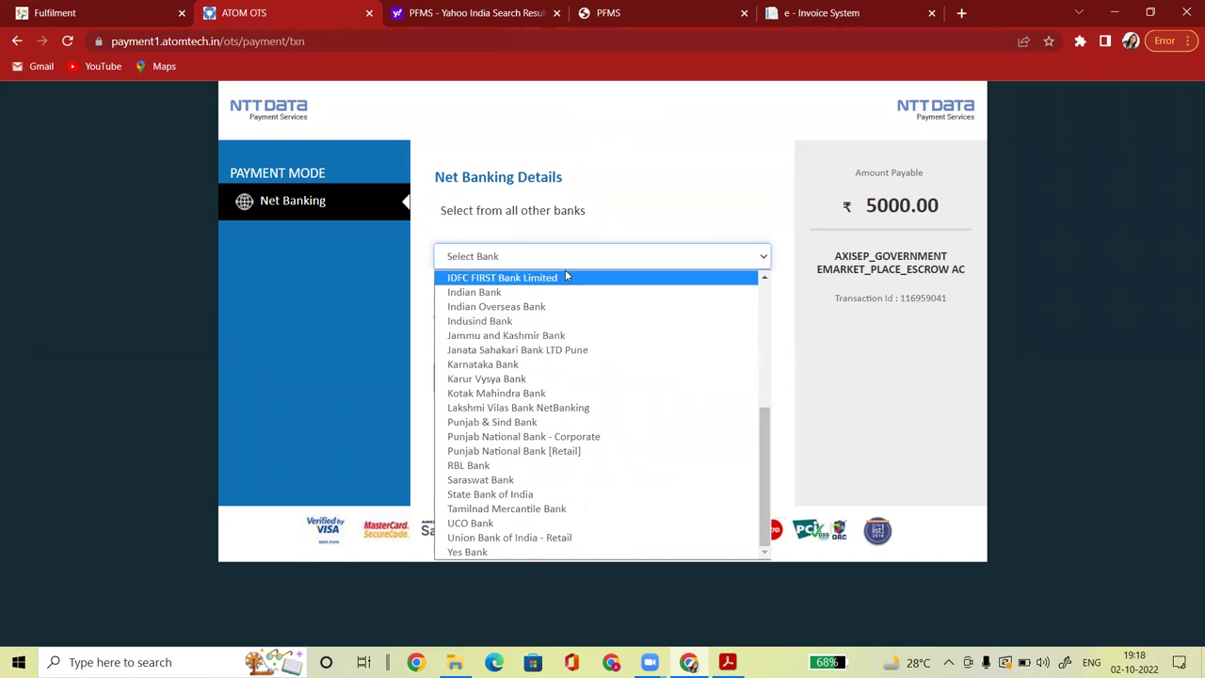
click(548, 320)
Enter the billing mobile number and e-mail, fix the mobile to 10 digits, and pay ₹5011.80.
click(550, 379)
text(66666666)
click(656, 384)
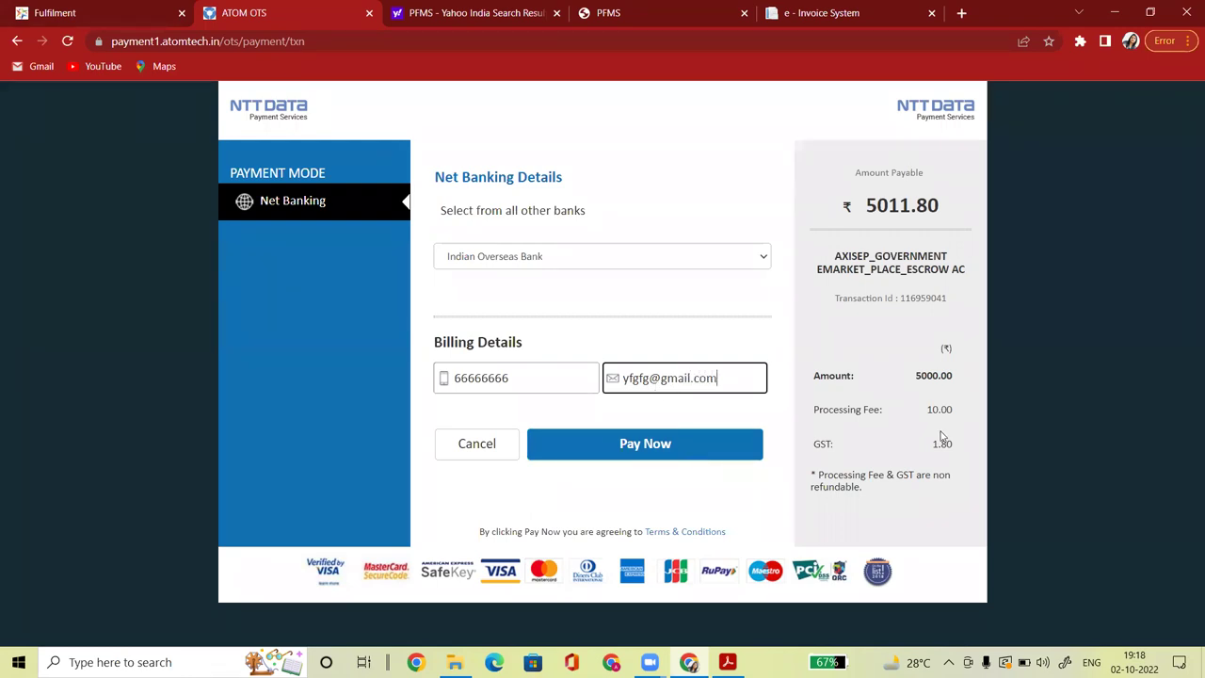
click(970, 447)
double_click(970, 447)
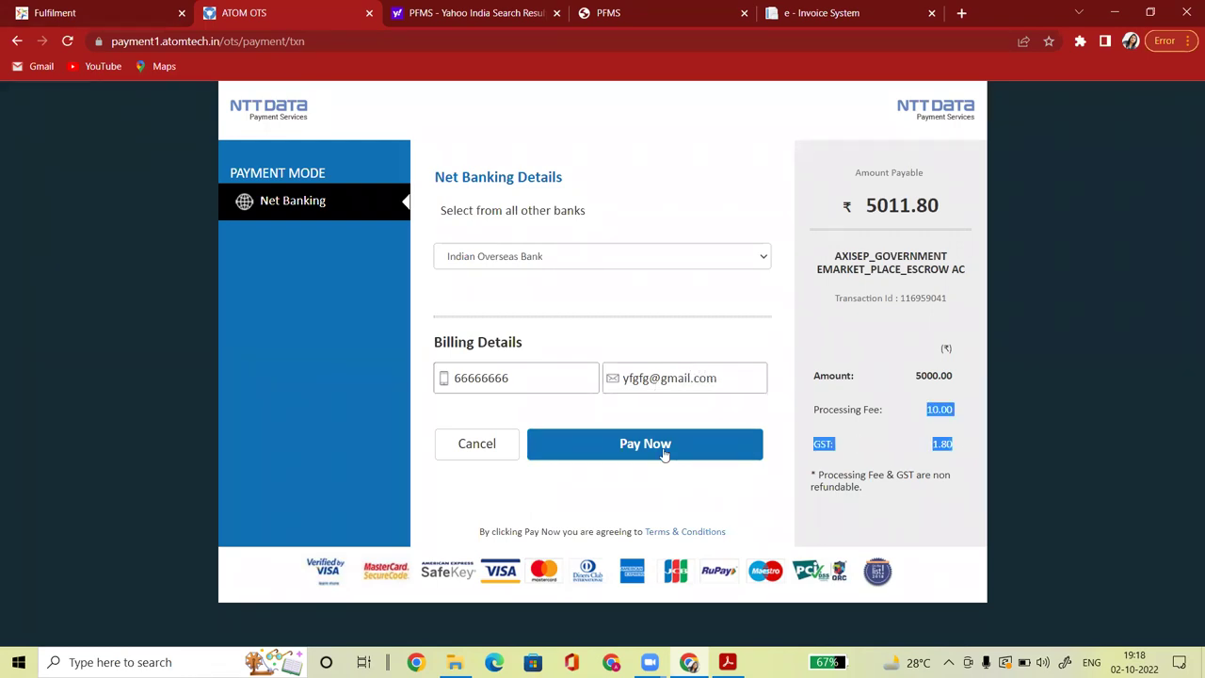
click(659, 452)
click(537, 378)
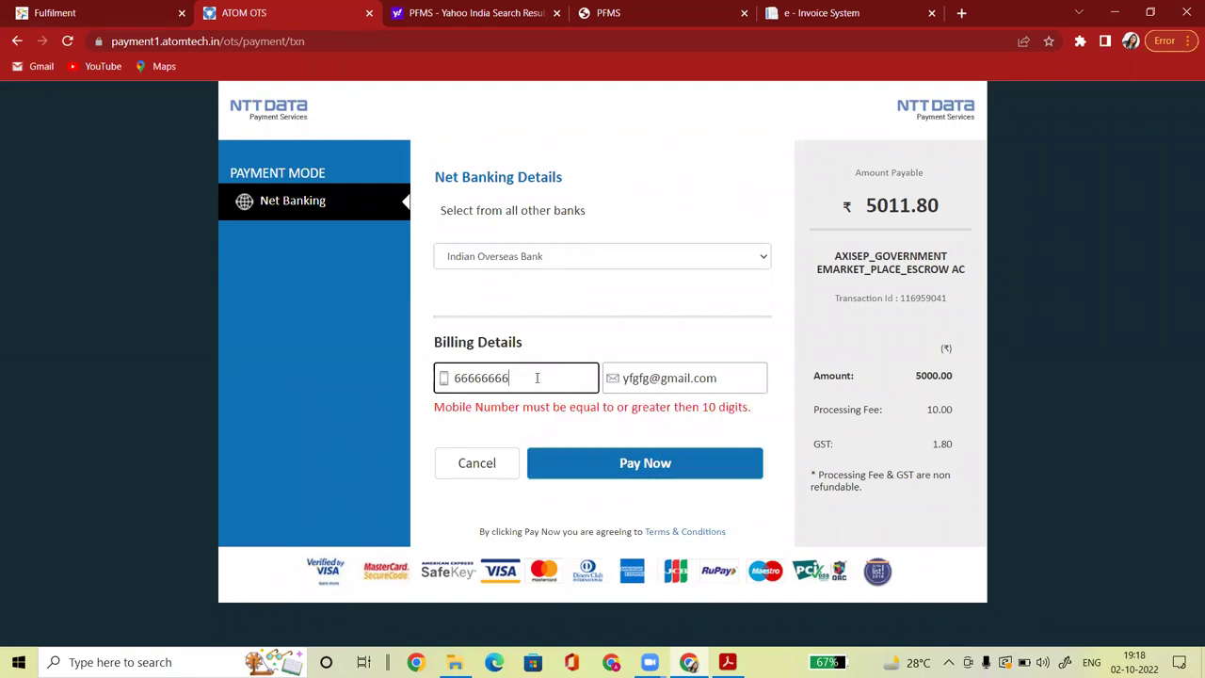
click(628, 464)
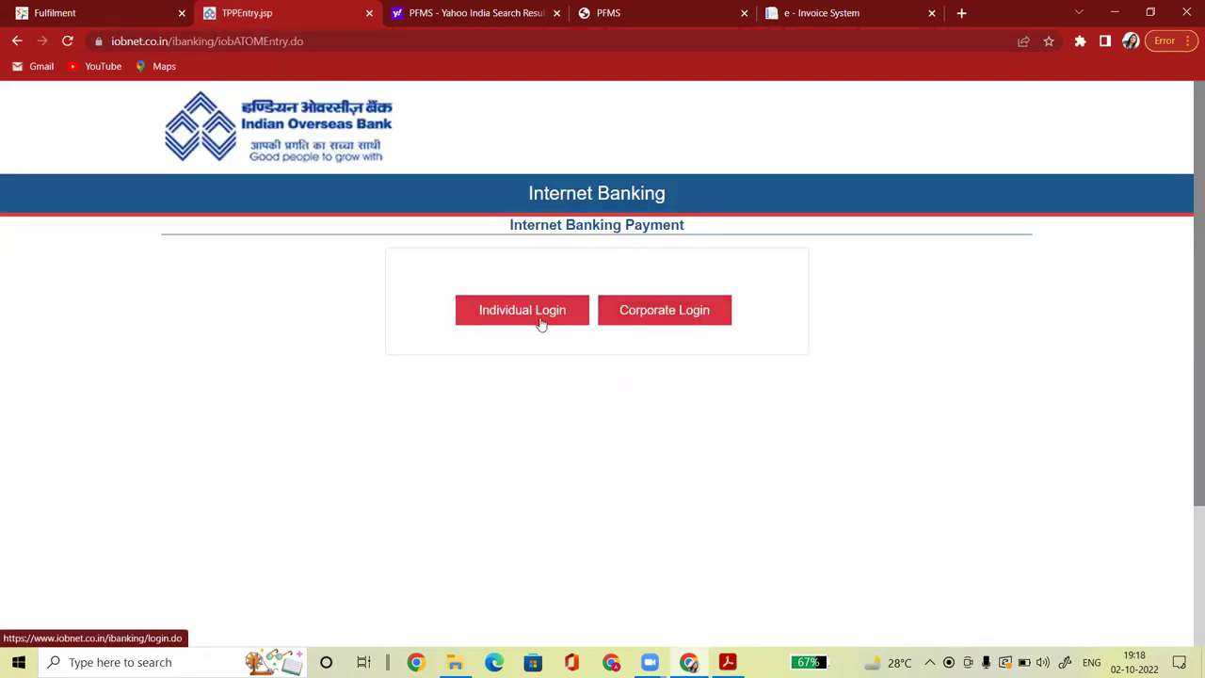
Choose Individual Login, then close the Indian Overseas Bank tab to return to GeM Manage Account.
click(542, 323)
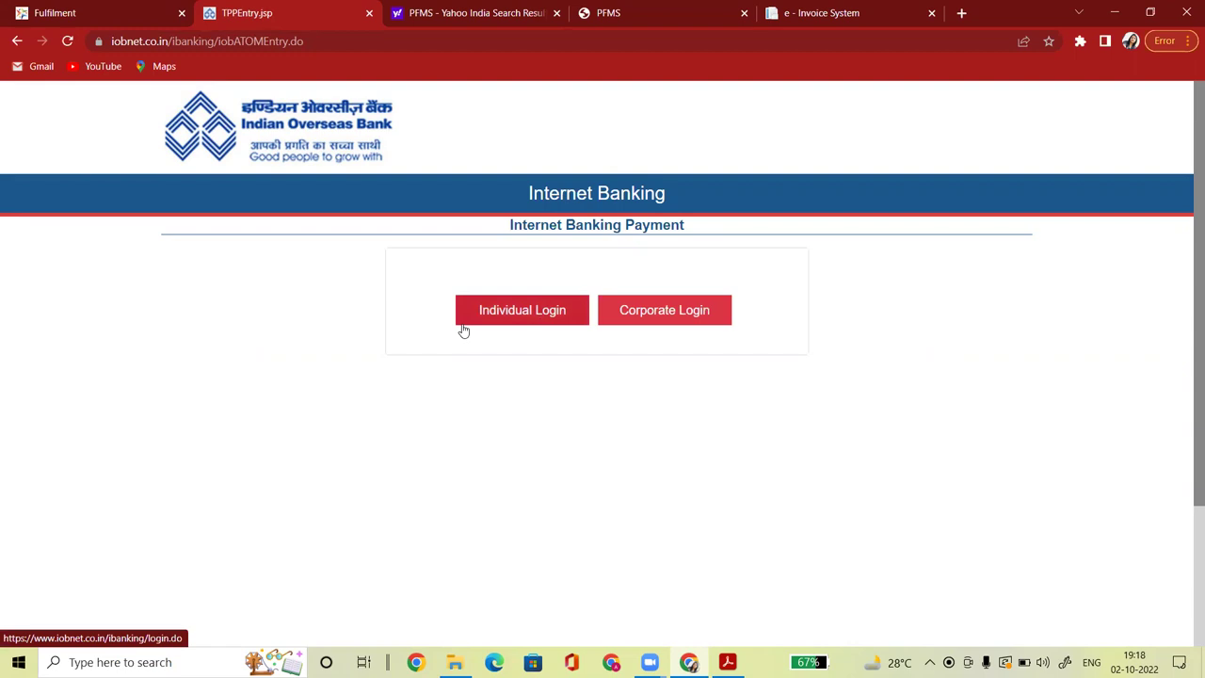
click(370, 14)
drag(197, 321, 168, 326)
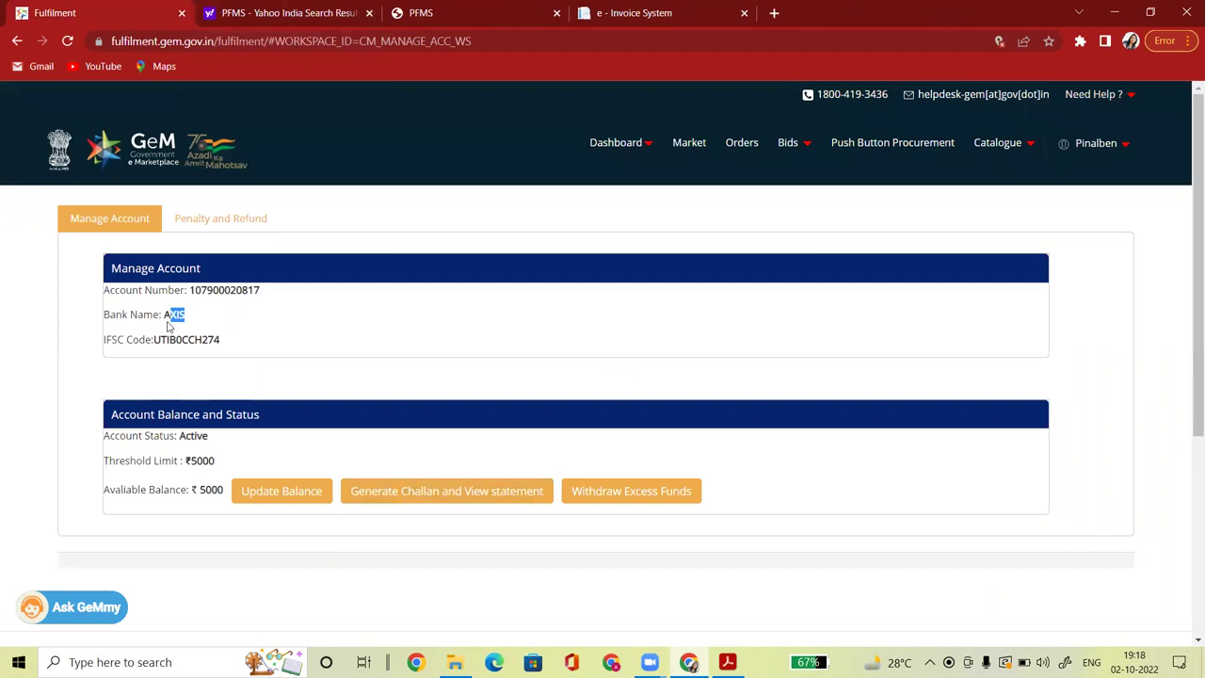
Download a ₹5000 challan, Challan_02102022_191848.pdf, and open the saved PDF.
click(414, 491)
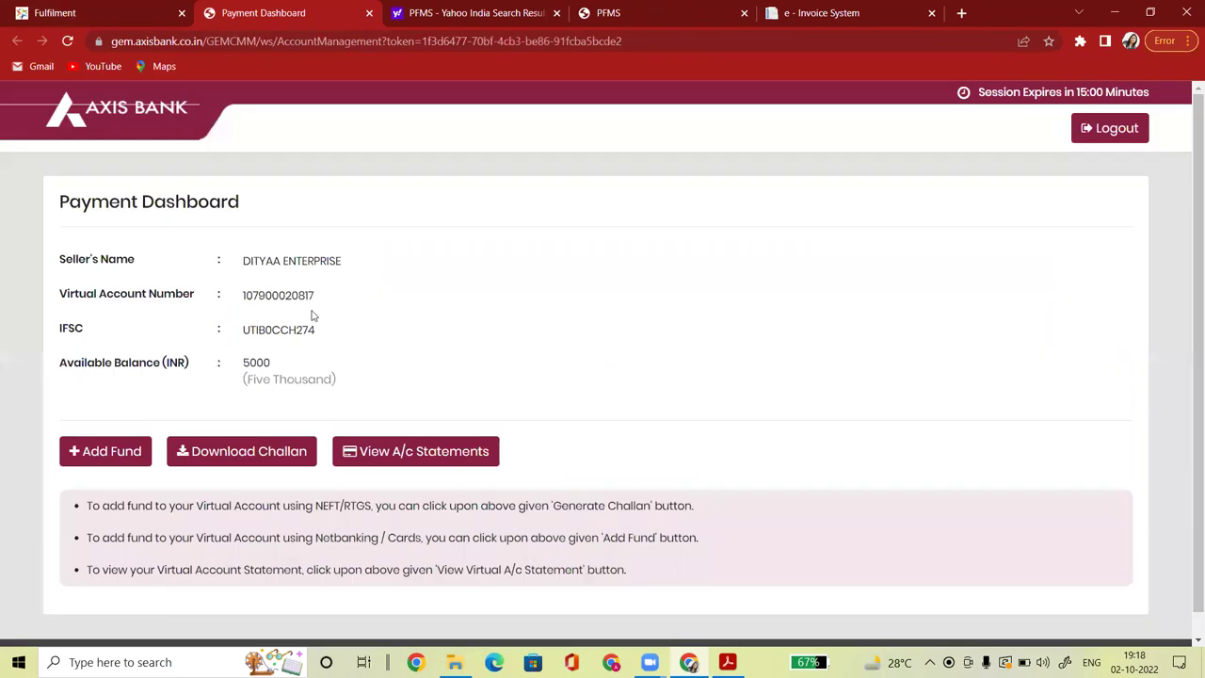
click(235, 454)
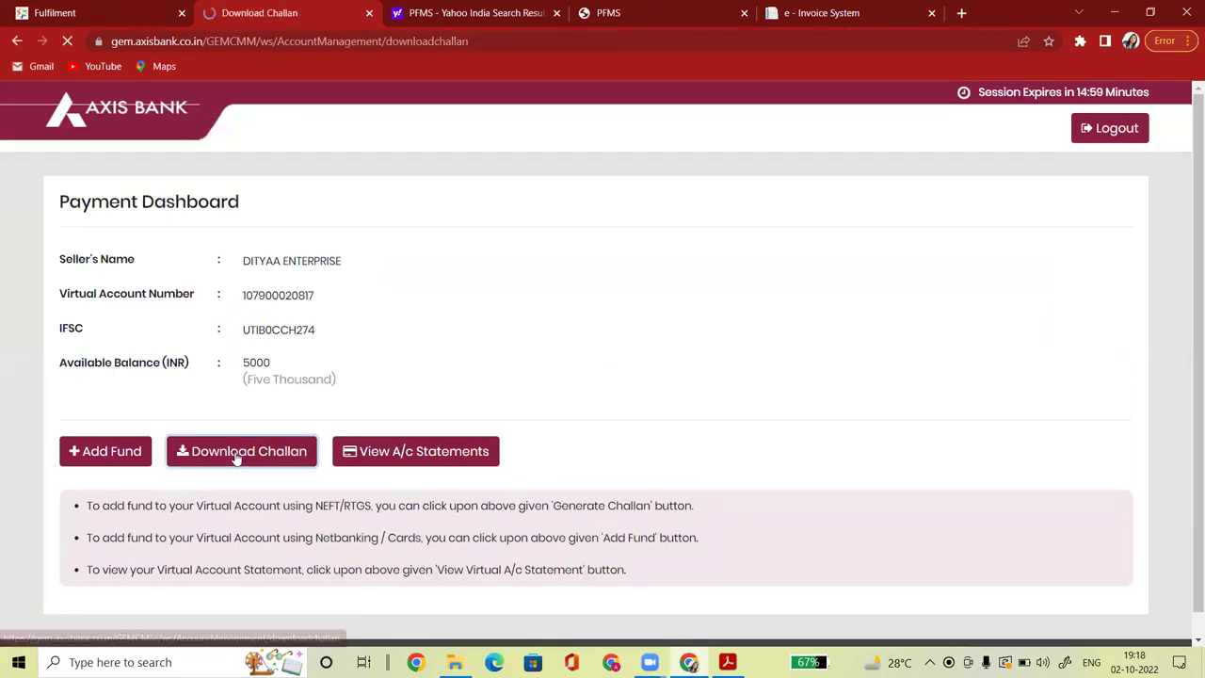
click(352, 336)
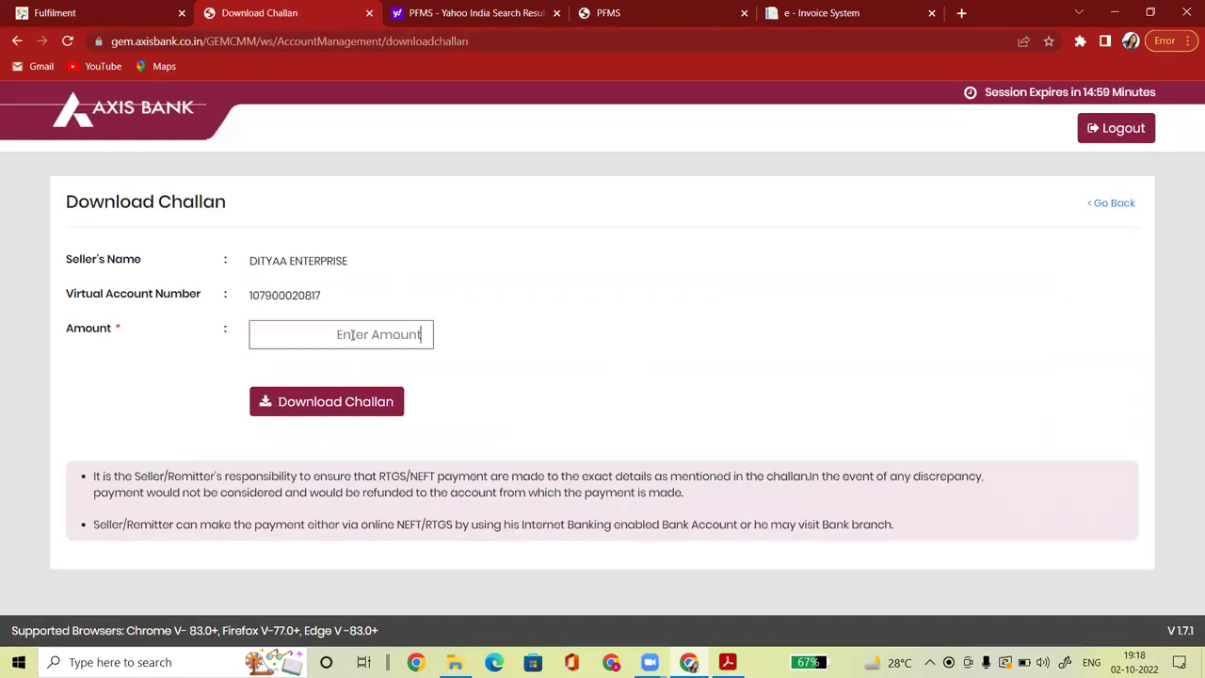
text(5000)
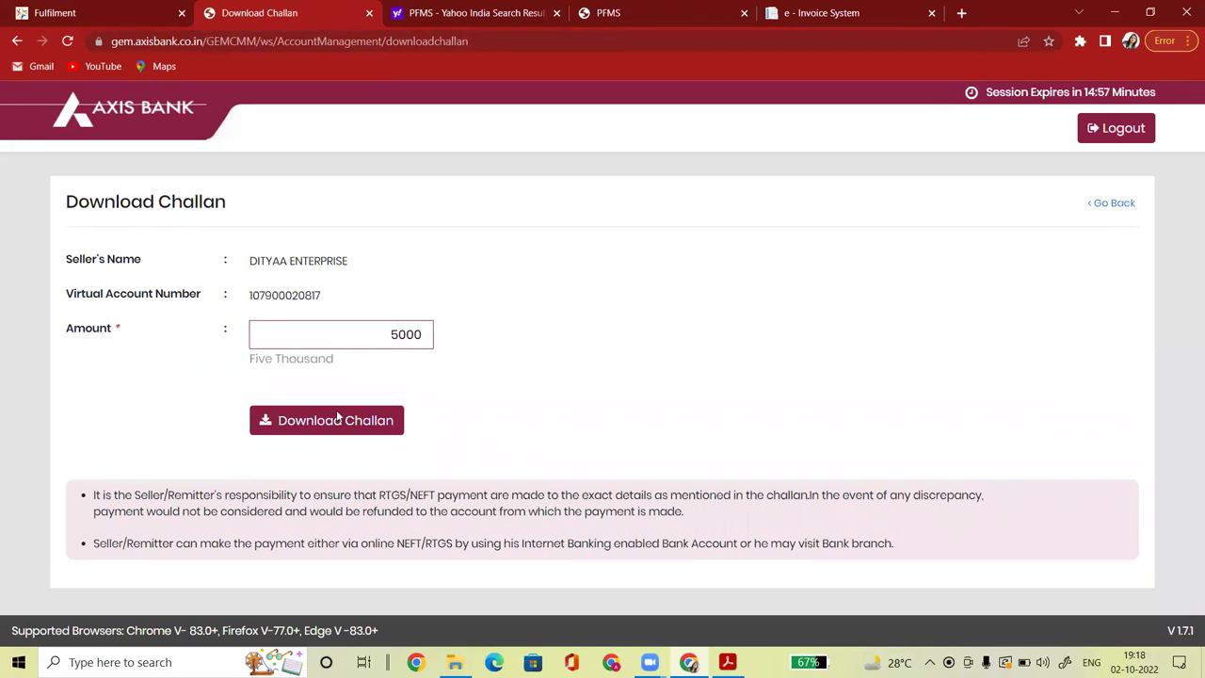
click(338, 418)
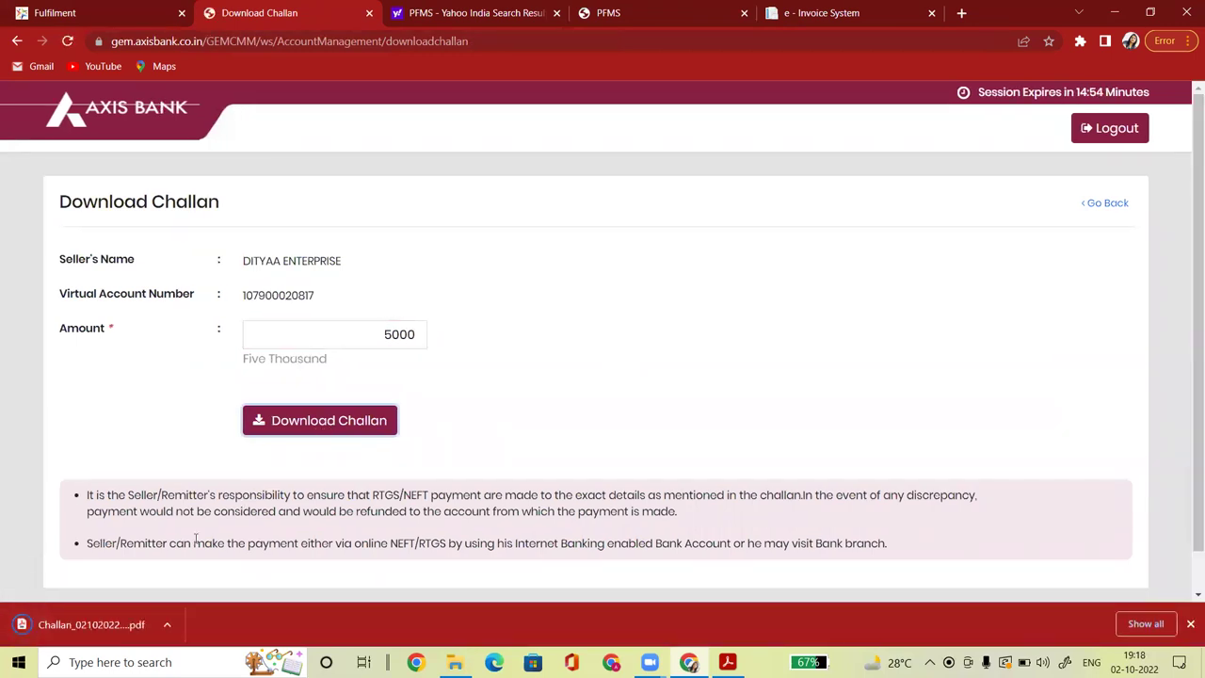
click(97, 637)
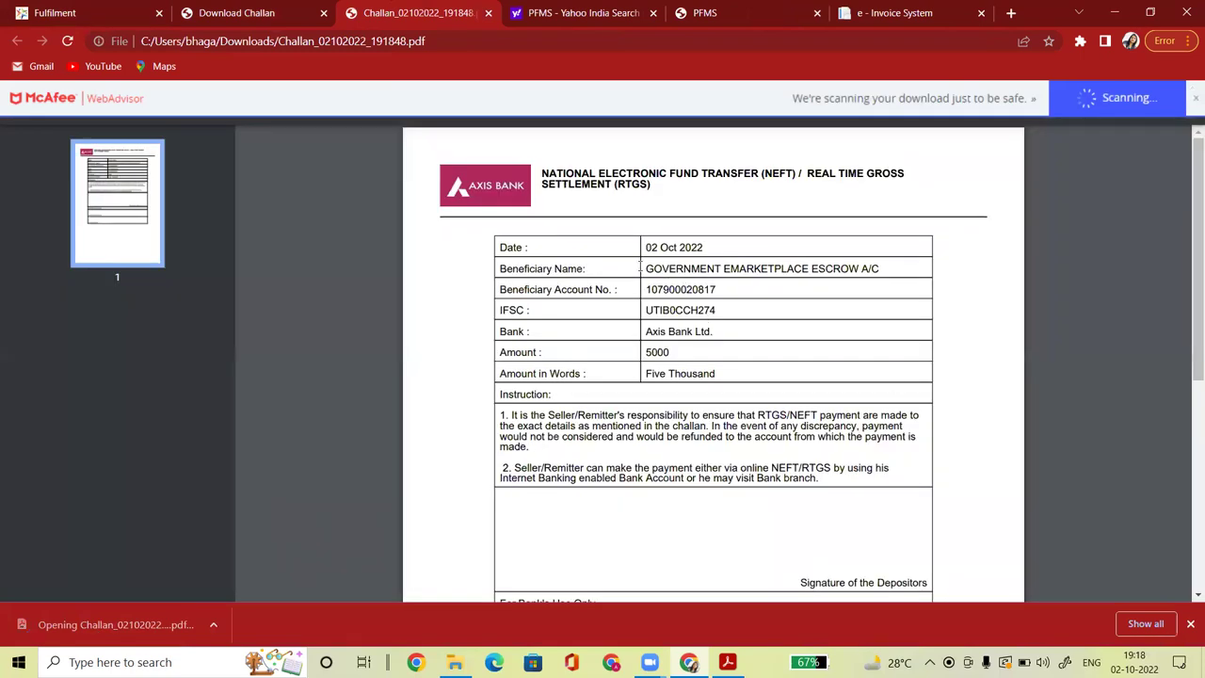
Check the beneficiary name and beneficiary account number shown on the challan PDF.
drag(640, 268, 889, 262)
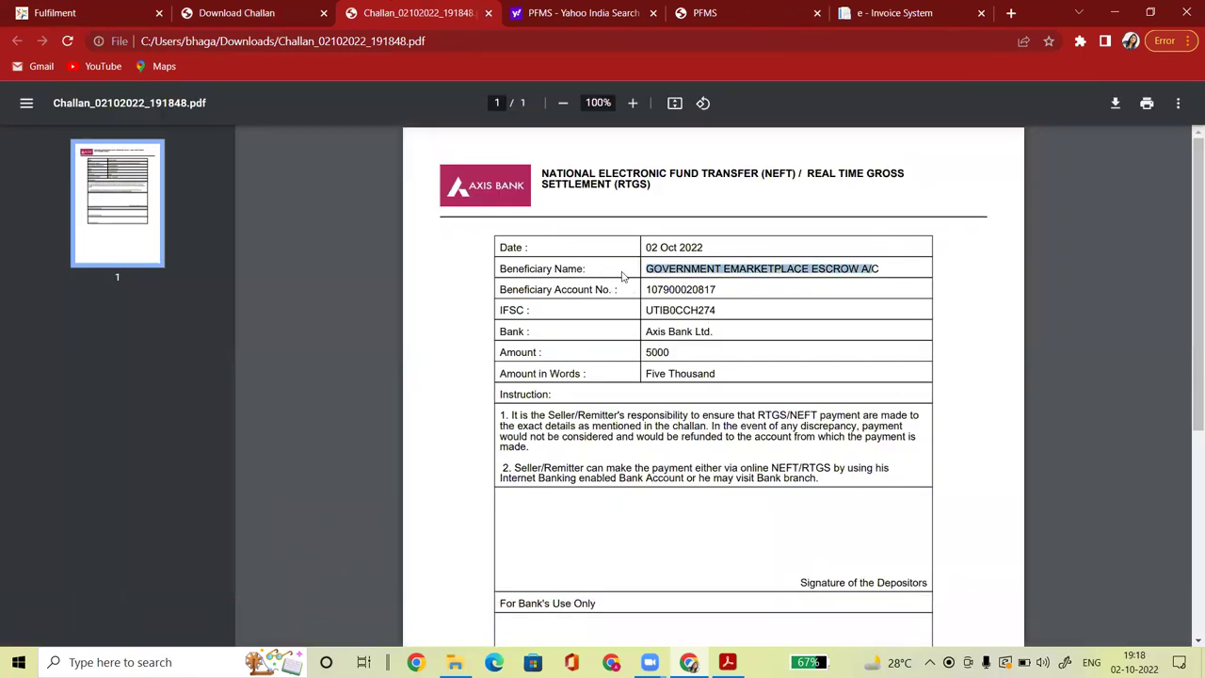
drag(641, 290, 732, 292)
click(679, 312)
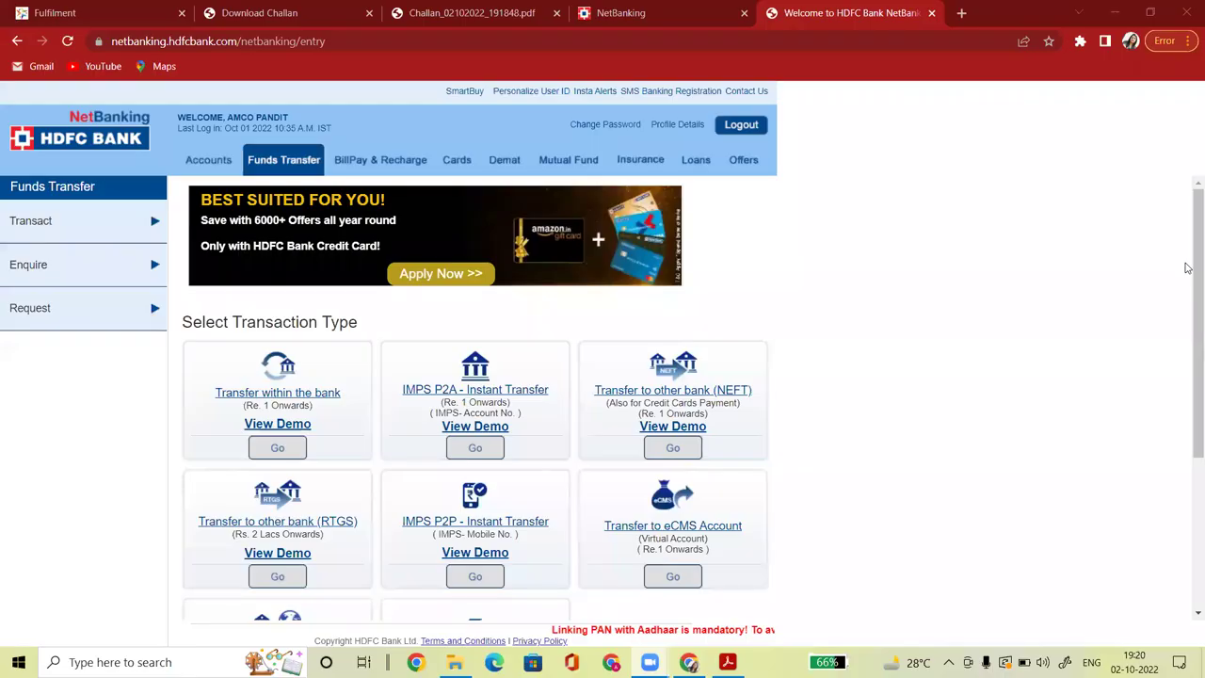
Find Transfer to eCMS Account for virtual accounts in the transaction list and choose Go.
scroll(1186, 268, down, 2)
scroll(1187, 270, up, 2)
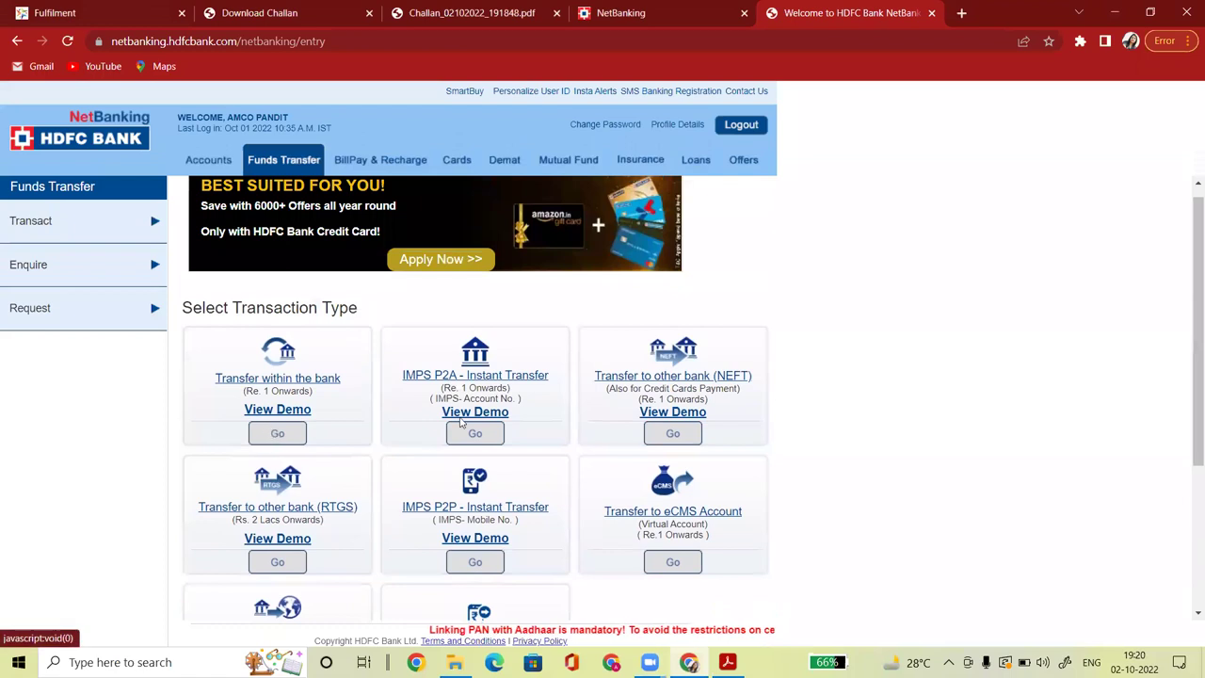
drag(1186, 277, 1186, 404)
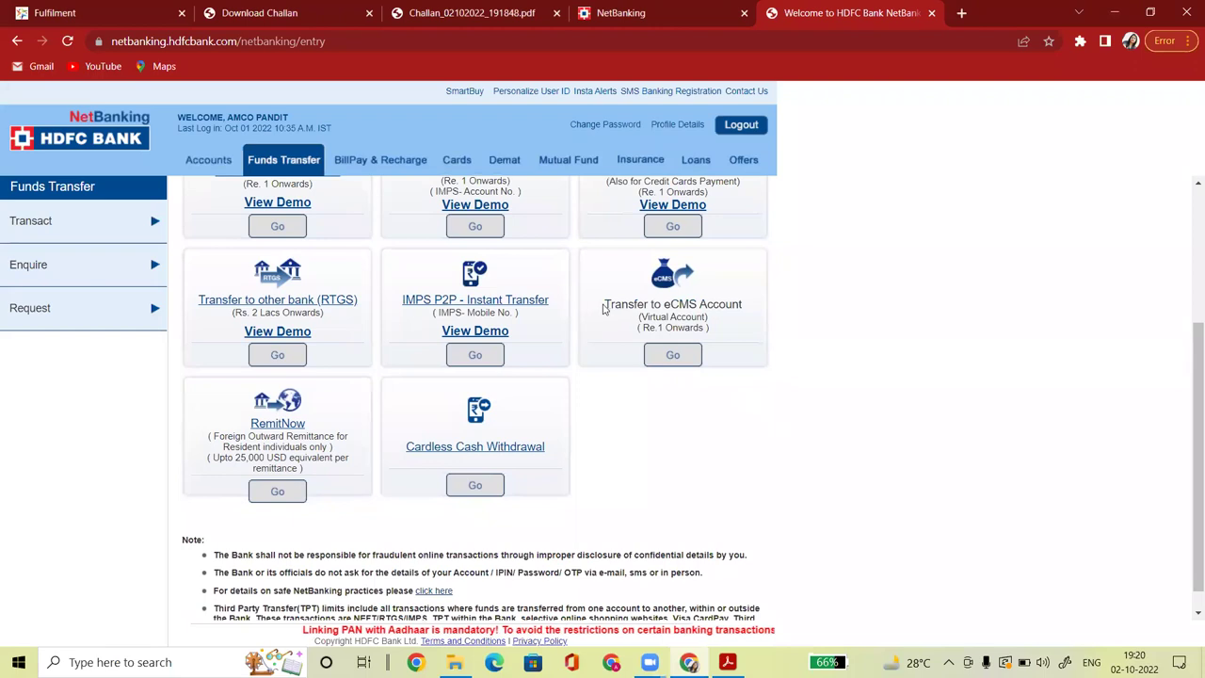
drag(600, 303, 757, 315)
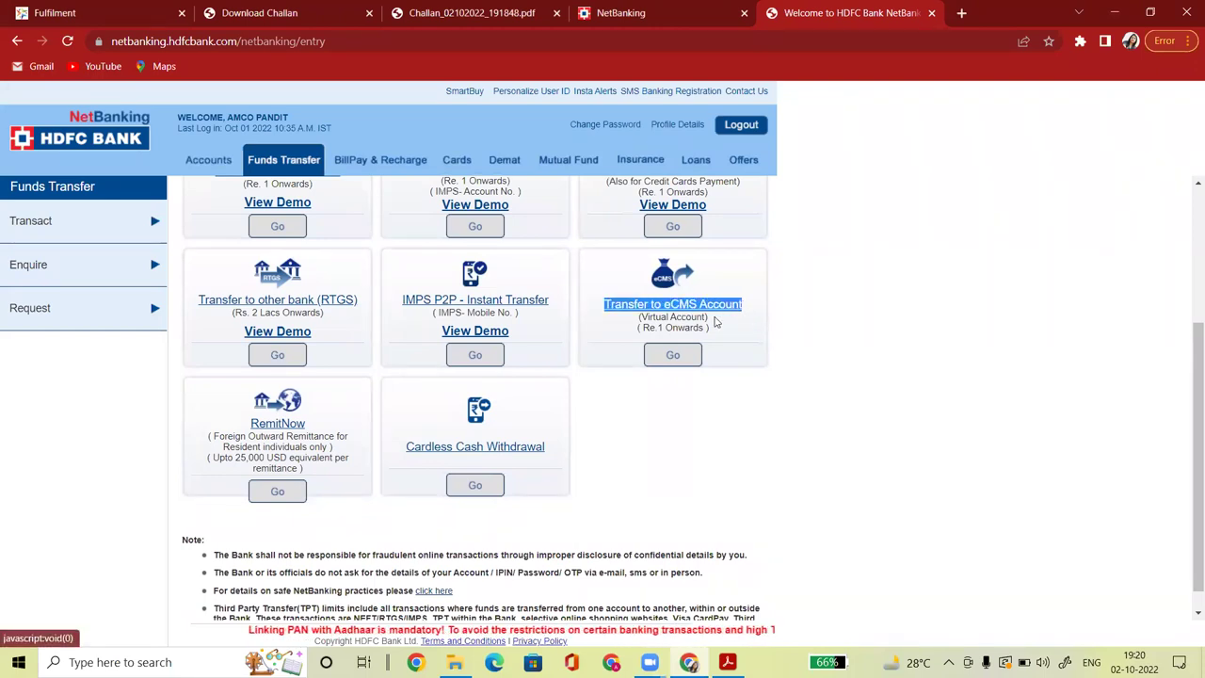
drag(640, 318, 706, 318)
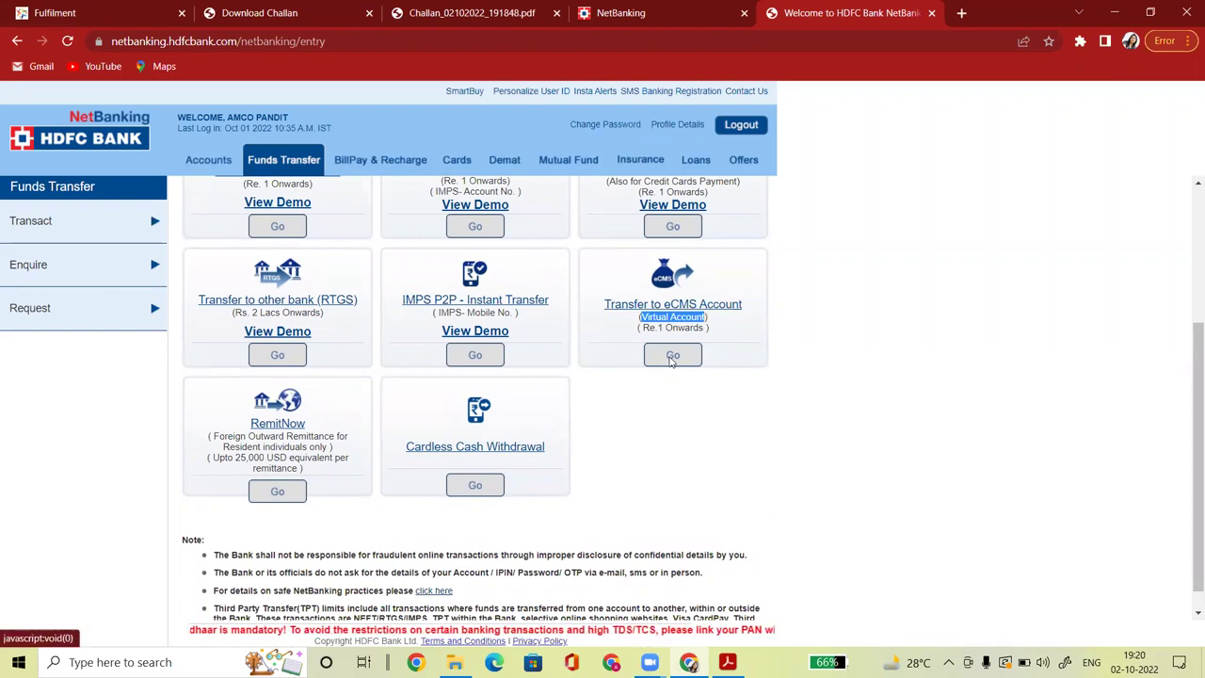
click(673, 356)
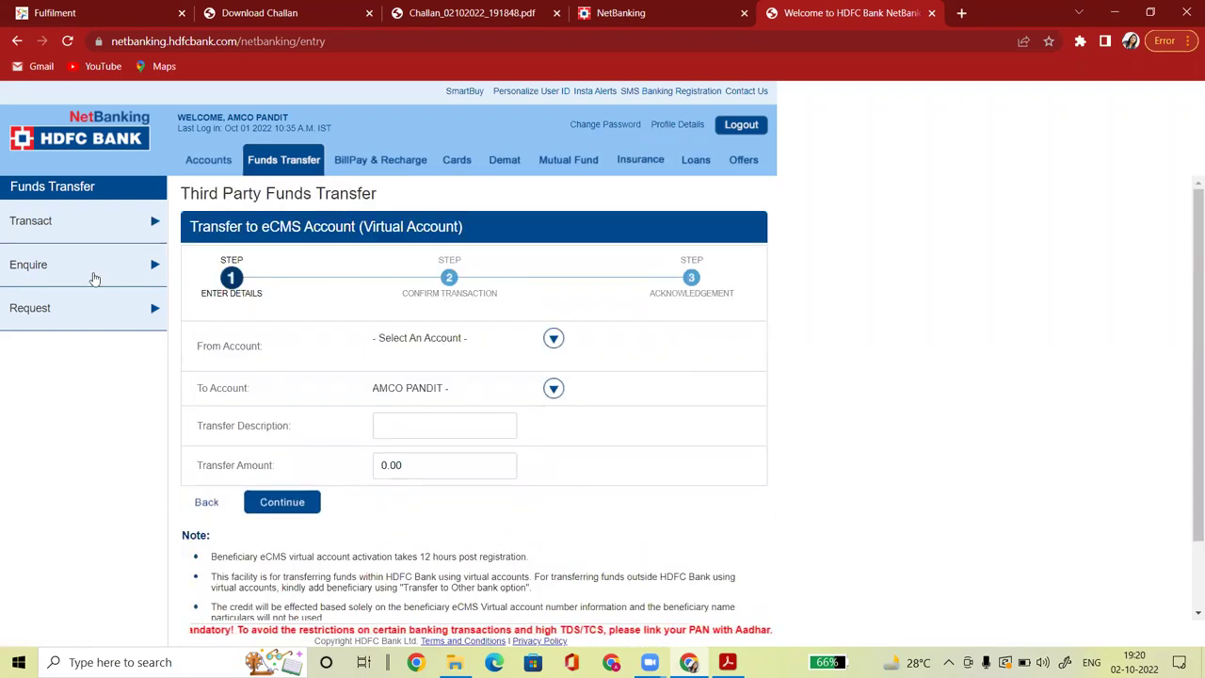
Pick GOVERMENT E MARKET PLACE as the To Account, then move to the Transfer Description field.
click(71, 234)
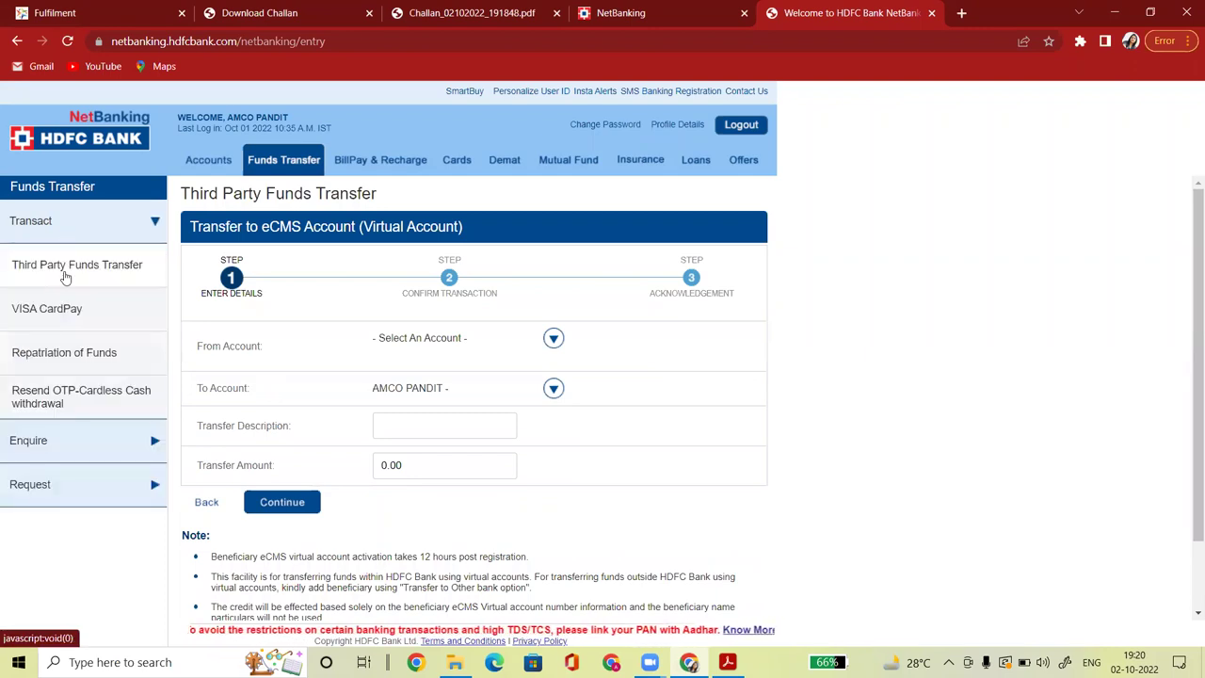
click(560, 390)
click(479, 417)
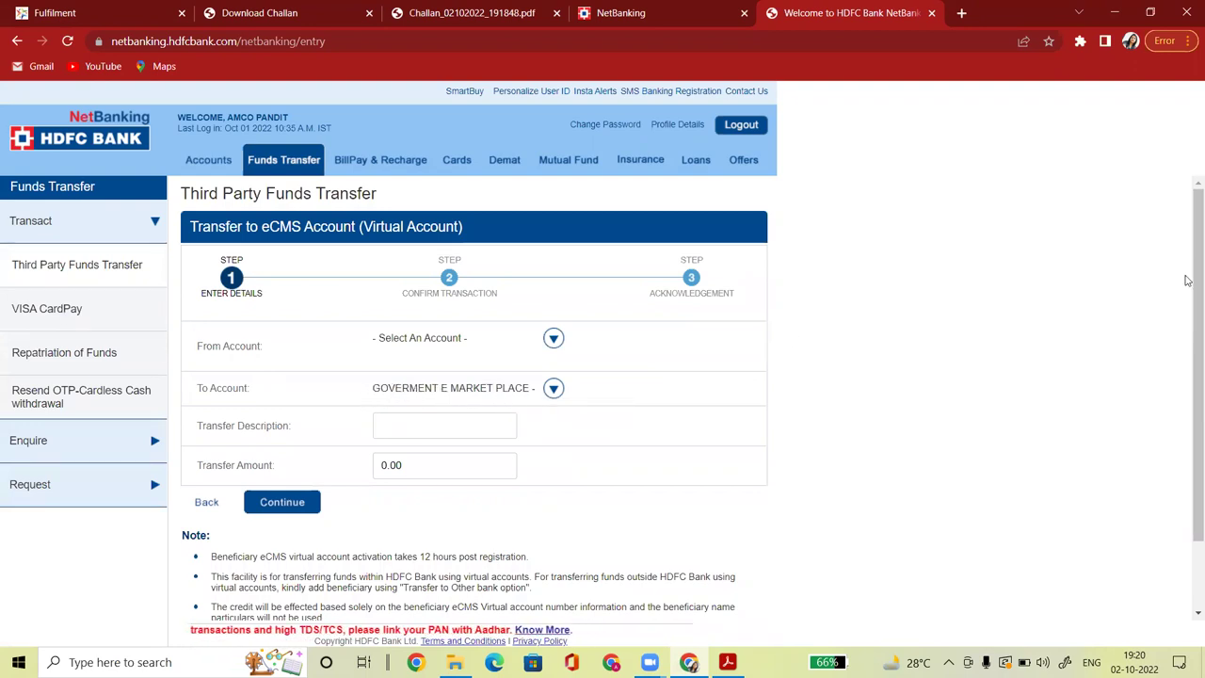
scroll(1185, 348, down, 1)
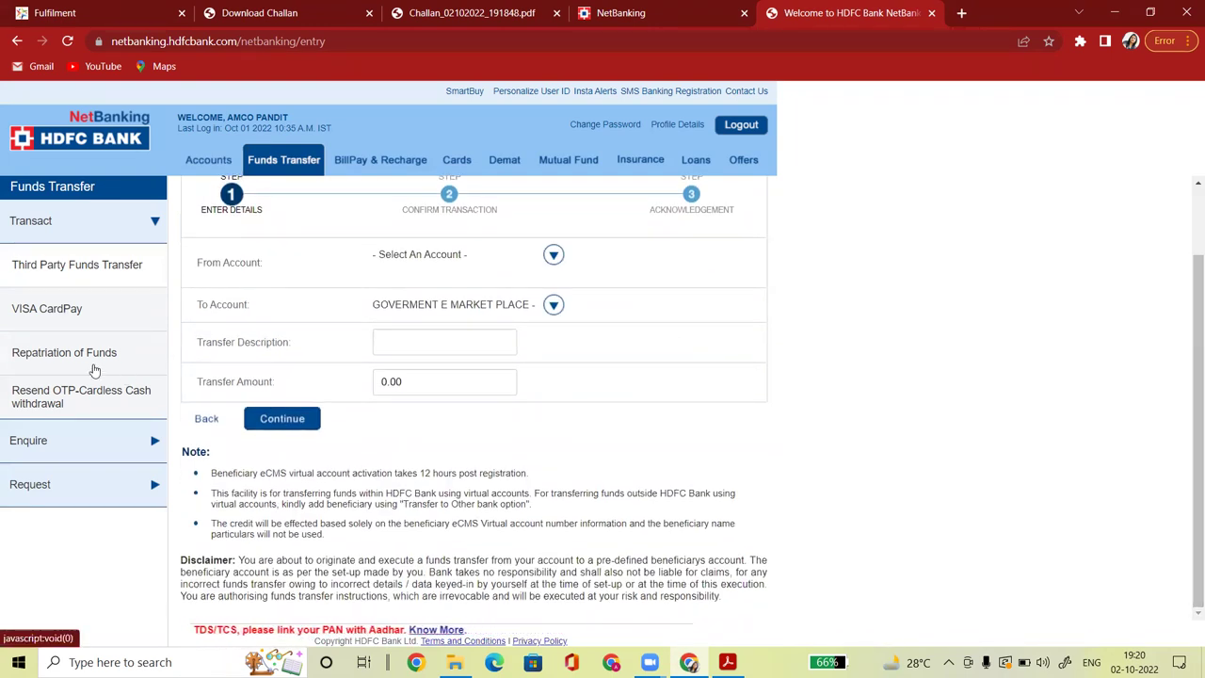
click(429, 348)
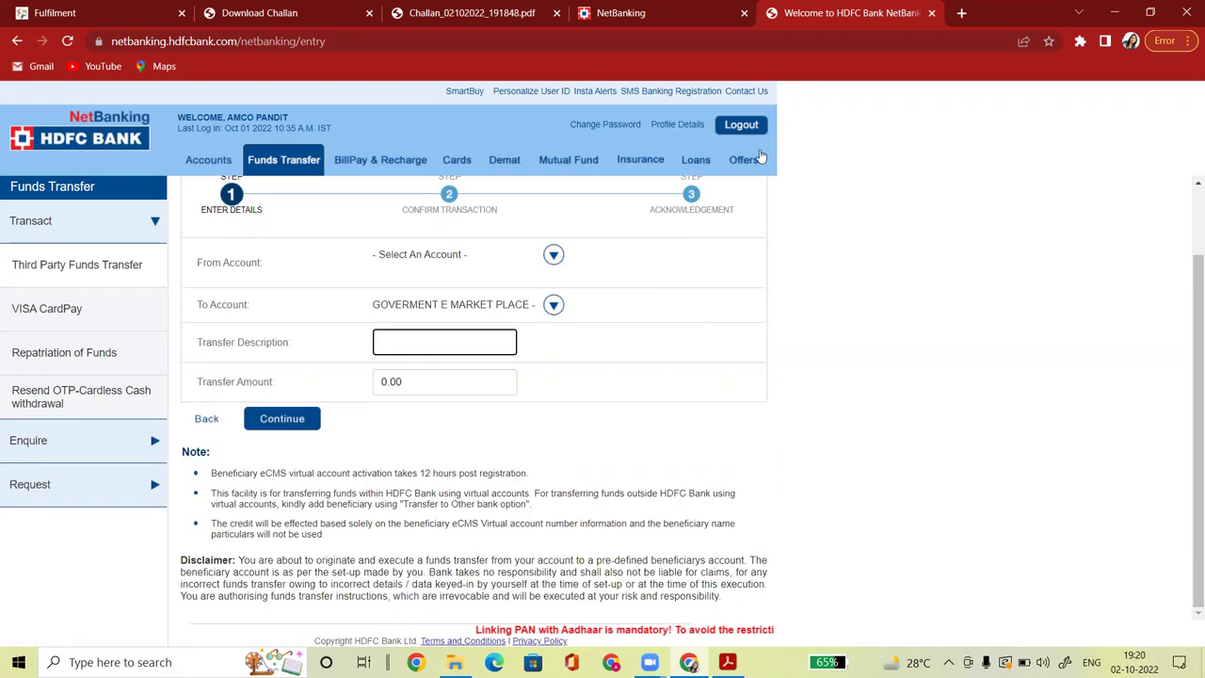
Log out of HDFC NetBanking and go back via the Download Challan tab to GeM Fulfilment.
click(750, 130)
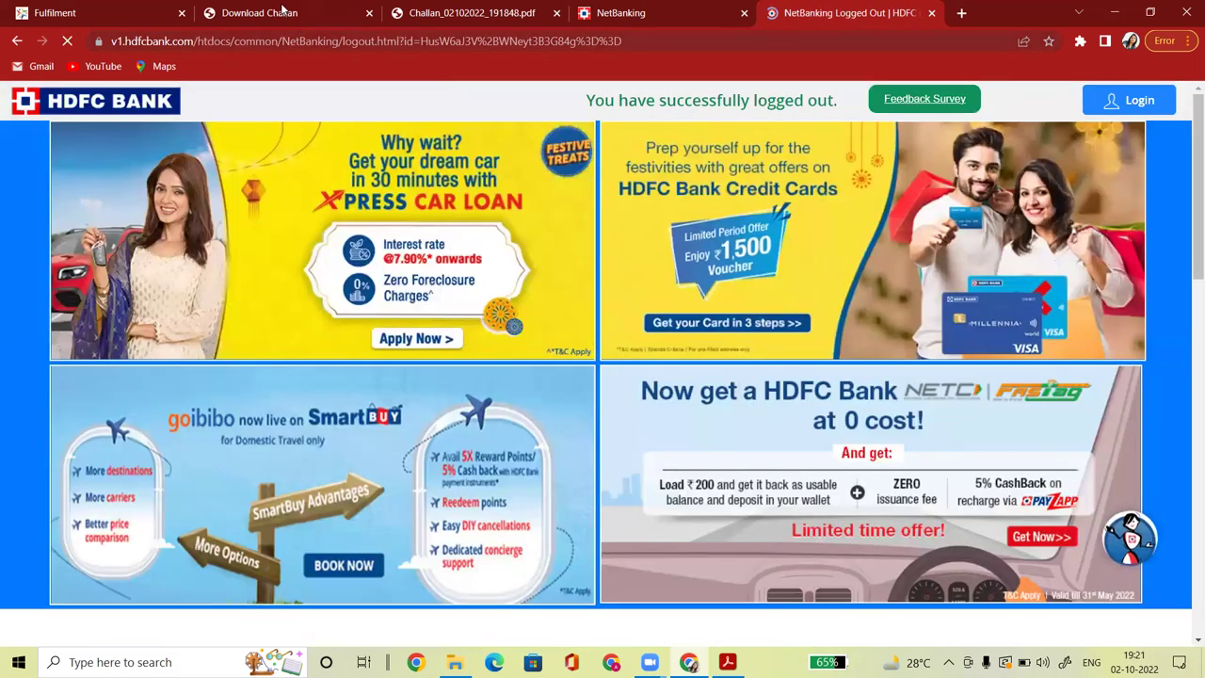
click(282, 12)
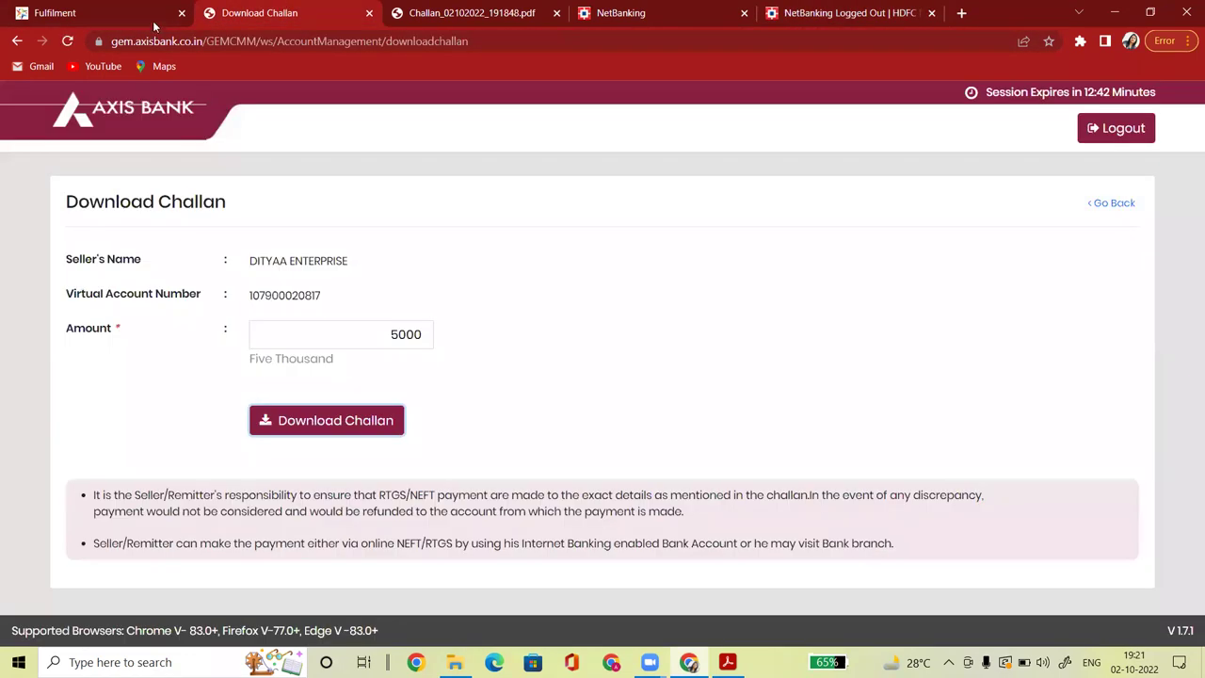
click(152, 15)
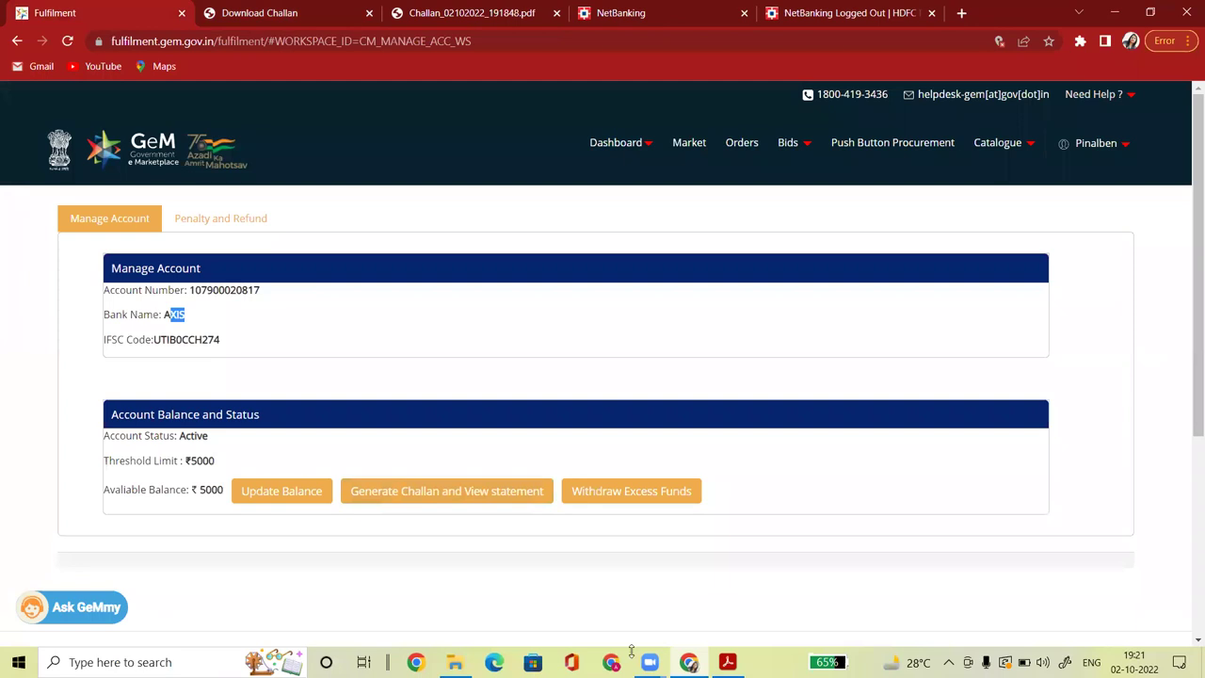